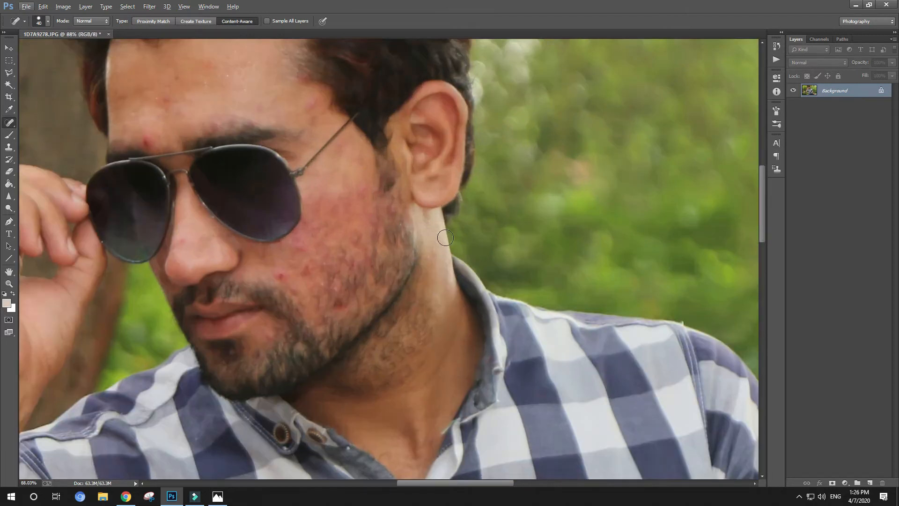
Step: Duplicate the Background layer and heal the blemishes on the cheek beside the mustache with the Spot Healing Brush
key("ctrl+j")
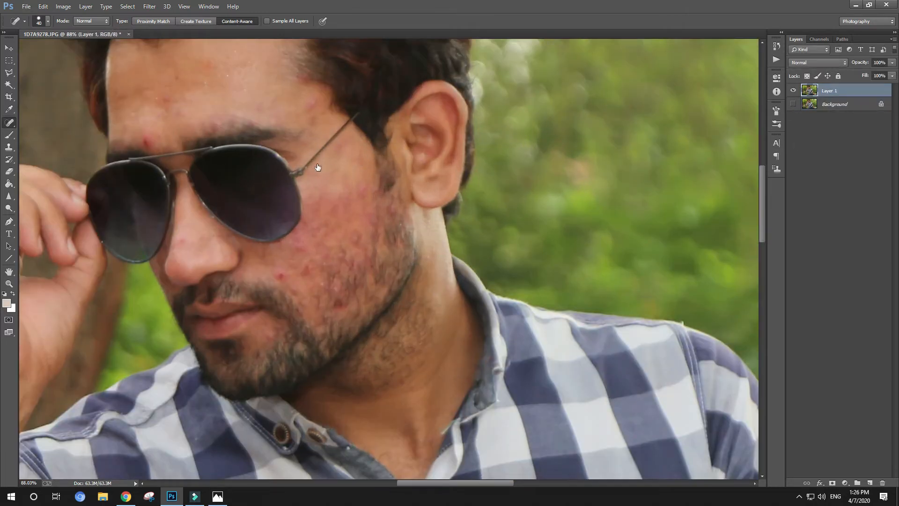
left_click(277, 271)
left_click(291, 279)
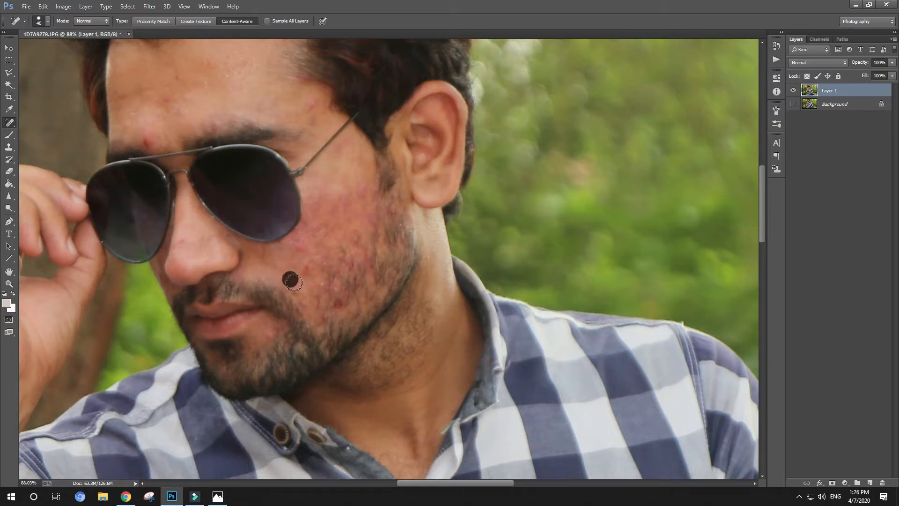
left_click(309, 266)
left_click(298, 245)
left_click(294, 256)
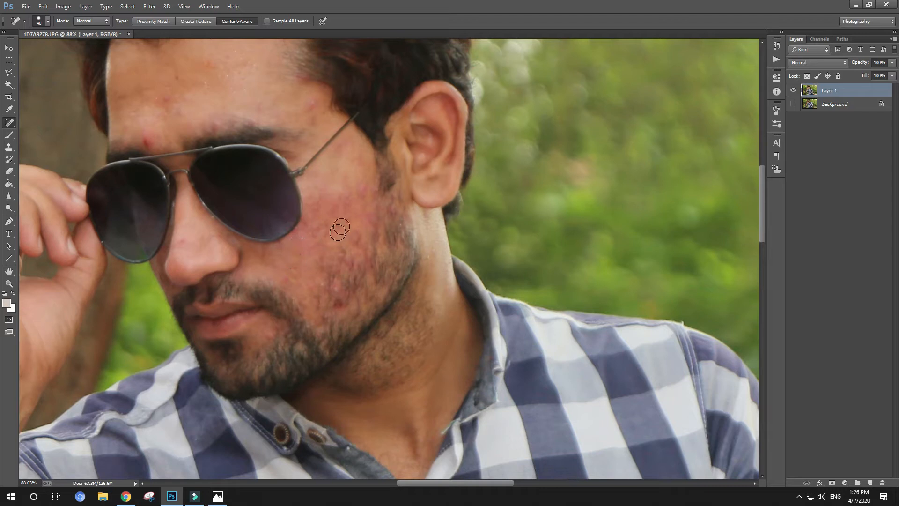
Step: Heal the red blemishes and scars across the cheek between the sunglasses, the sideburn and the beard
left_click(358, 201)
left_click(349, 195)
left_click(345, 215)
left_click(330, 217)
left_click(324, 206)
left_click(313, 226)
left_click(311, 237)
left_click(314, 242)
left_click(301, 256)
left_click(310, 240)
left_click(269, 257)
left_click(286, 275)
left_click(326, 259)
left_click(356, 234)
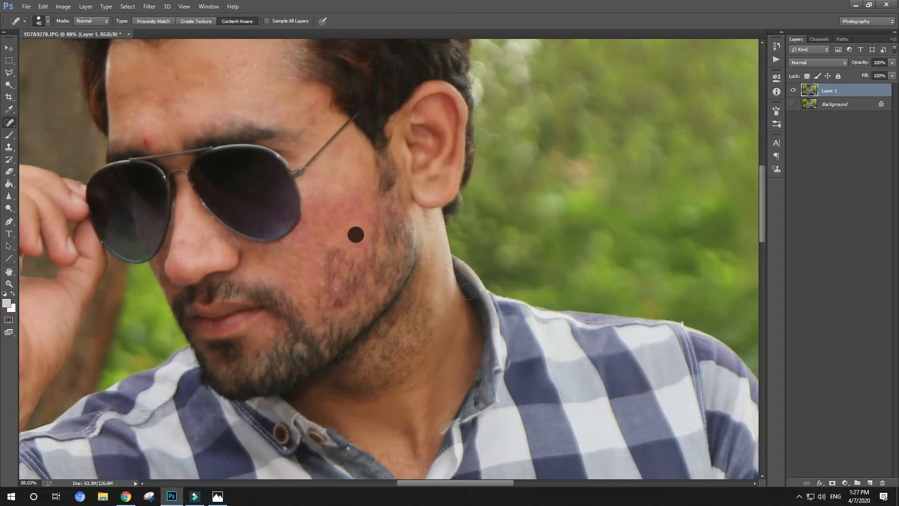
left_click(327, 255)
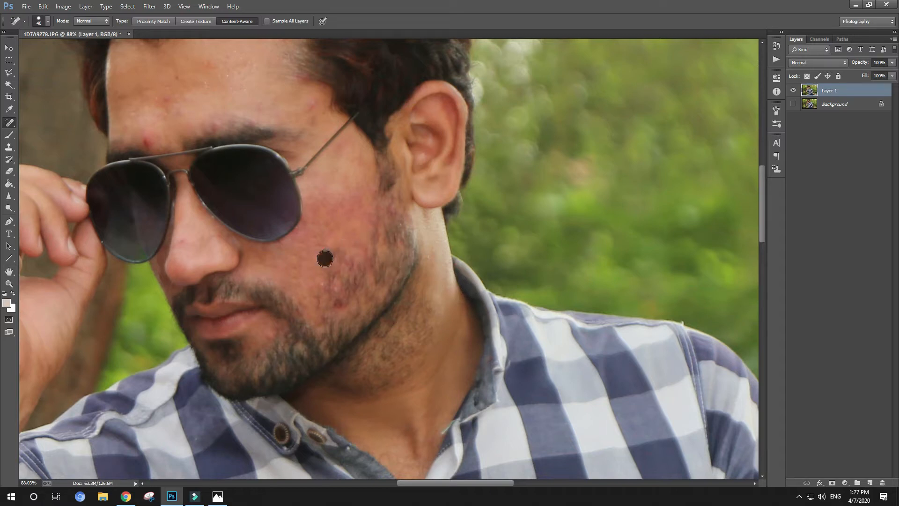
Step: Switch to the Clone Stamp tool and set its brush size to 34 px
left_click(8, 147)
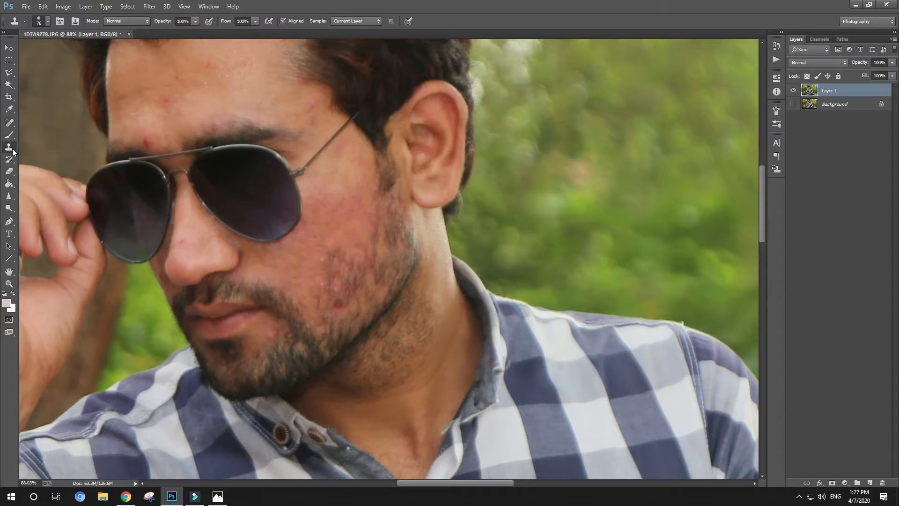
right_click(380, 236)
left_click_drag(446, 261, 435, 261)
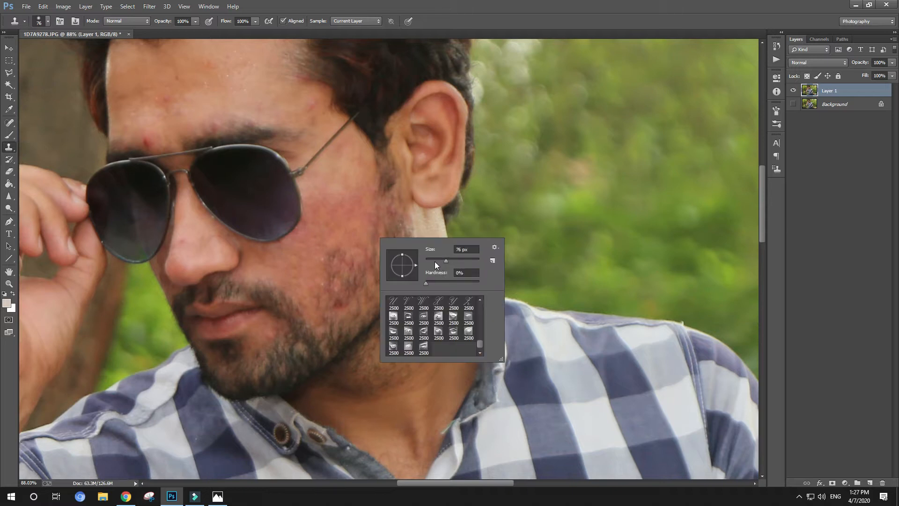
scroll(422, 305, "up", 10)
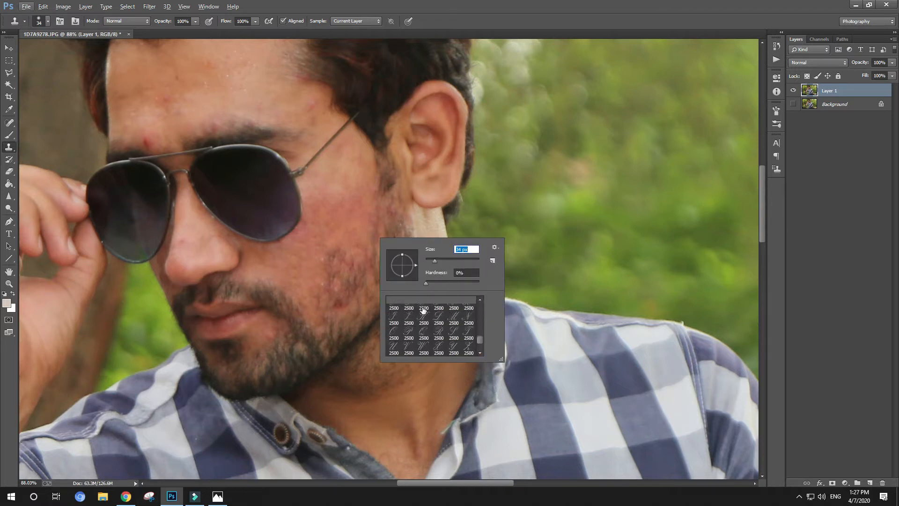
left_click_drag(480, 334, 483, 323)
scroll(451, 307, "up", 5)
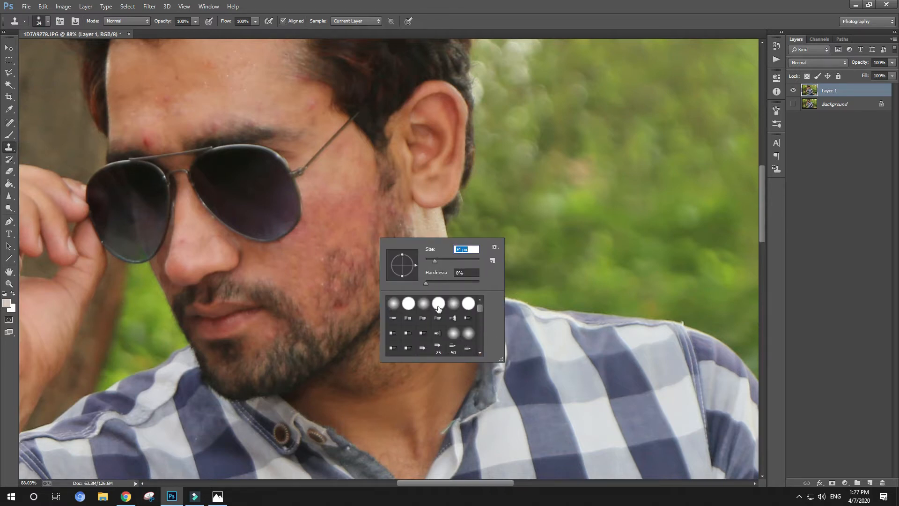
key("Return")
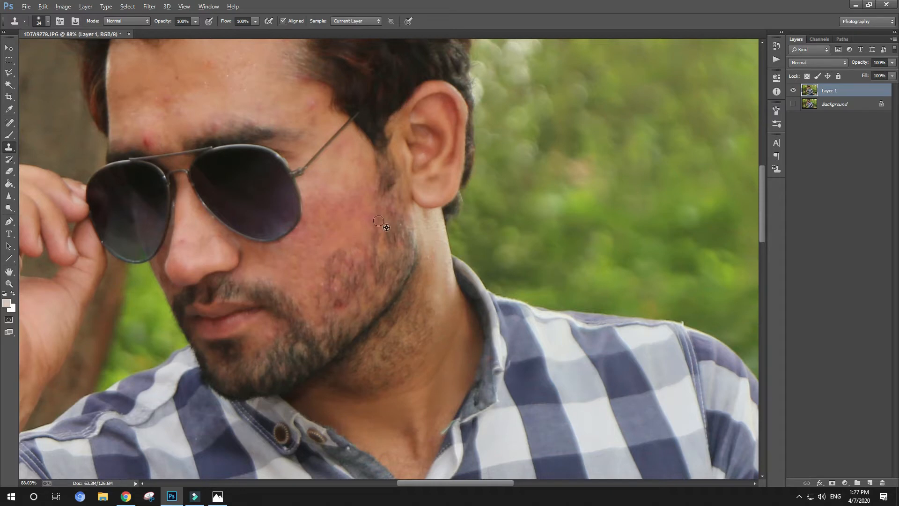
Step: Heal the marks on the temple beside the sunglasses arm and the dark spot on the lower cheek with the Spot Healing Brush
scroll(357, 176, "up", 3)
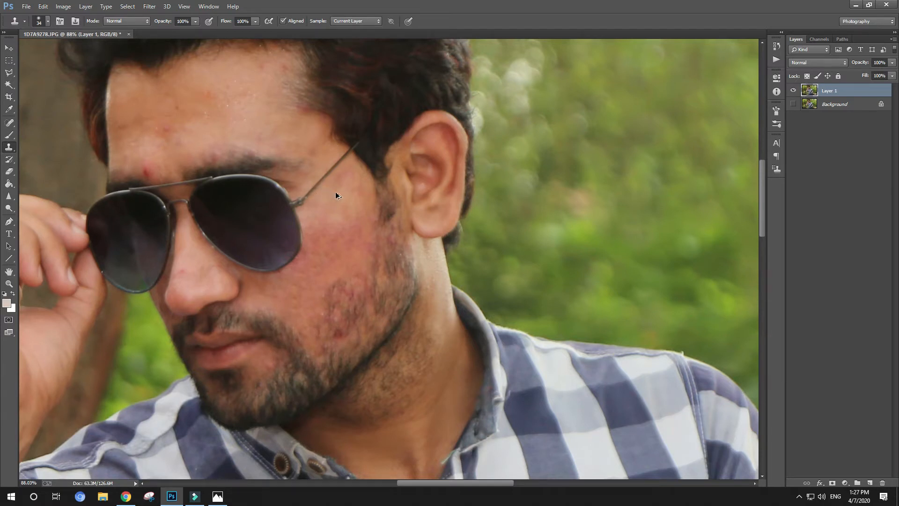
left_click(10, 123)
left_click(36, 126)
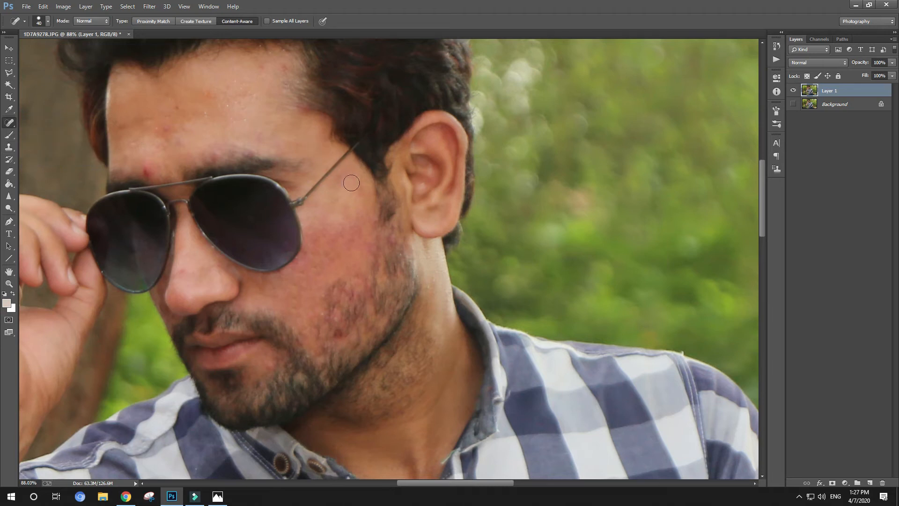
mouse_move(343, 176)
left_mouse_down()
mouse_move(337, 181)
mouse_move(360, 188)
left_mouse_up()
left_click(336, 318)
Step: Heal the red spots and small blemishes across the forehead, from above the eyebrows to the hairline
left_click_drag(302, 249, 384, 297)
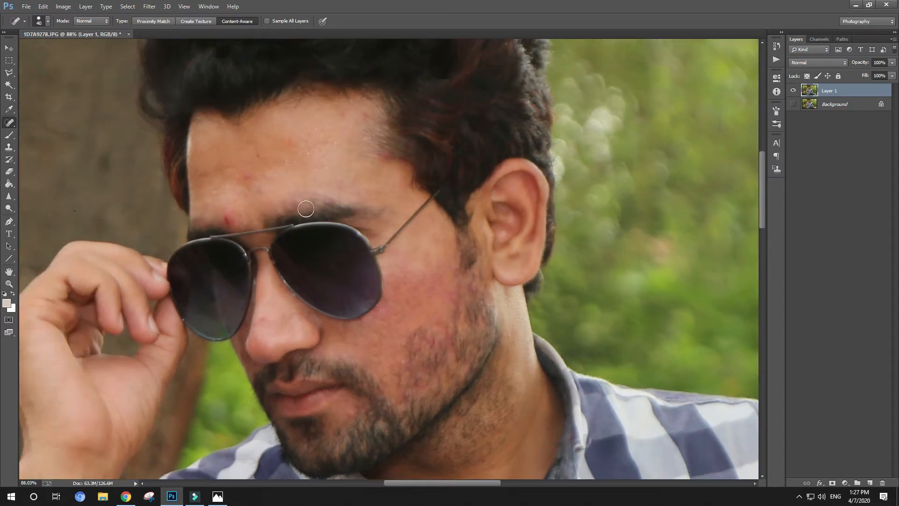
left_click(229, 219)
left_click(246, 189)
left_click(261, 189)
left_click(255, 158)
left_click(237, 178)
left_click(257, 177)
left_click(344, 115)
left_click(364, 113)
left_click(287, 139)
left_click(288, 156)
left_click_drag(328, 141, 329, 153)
left_click(352, 160)
Step: Heal the remaining blemishes near the sideburn, on the cheek and beside the mustache
left_click_drag(377, 186, 303, 140)
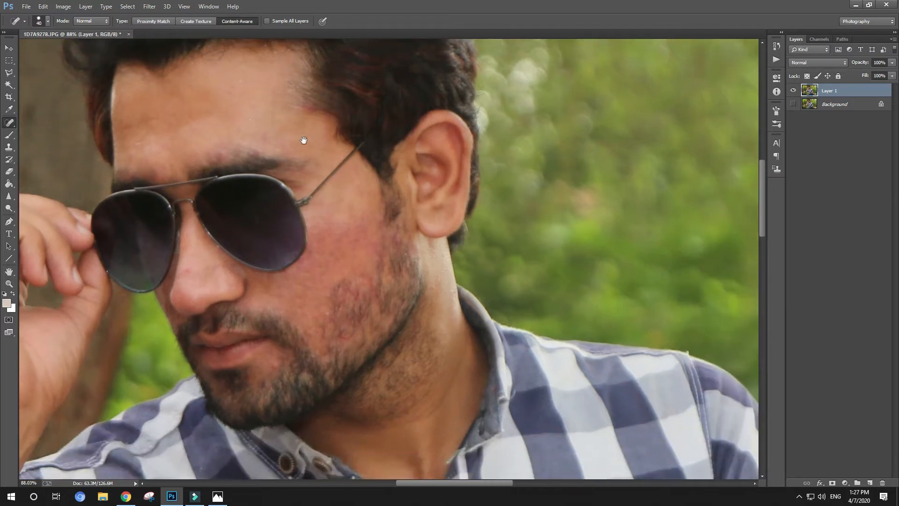
left_click(395, 239)
left_click(329, 266)
left_click_drag(358, 231, 356, 237)
mouse_move(297, 297)
left_mouse_down()
mouse_move(296, 235)
mouse_move(295, 274)
left_mouse_up()
left_click(268, 298)
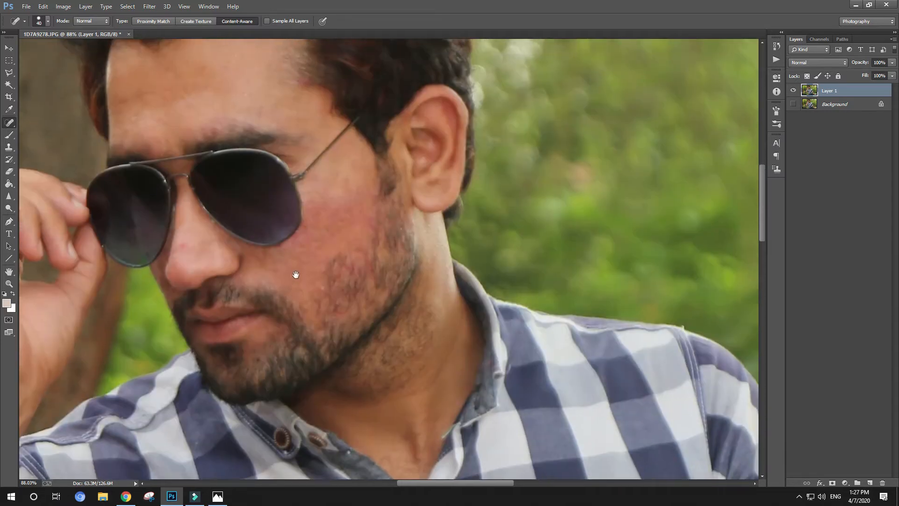
Step: Reduce the healing brush to 22 px and heal the small spots below the lip and in the cheek beard
right_click(326, 318)
left_click_drag(315, 329, 312, 329)
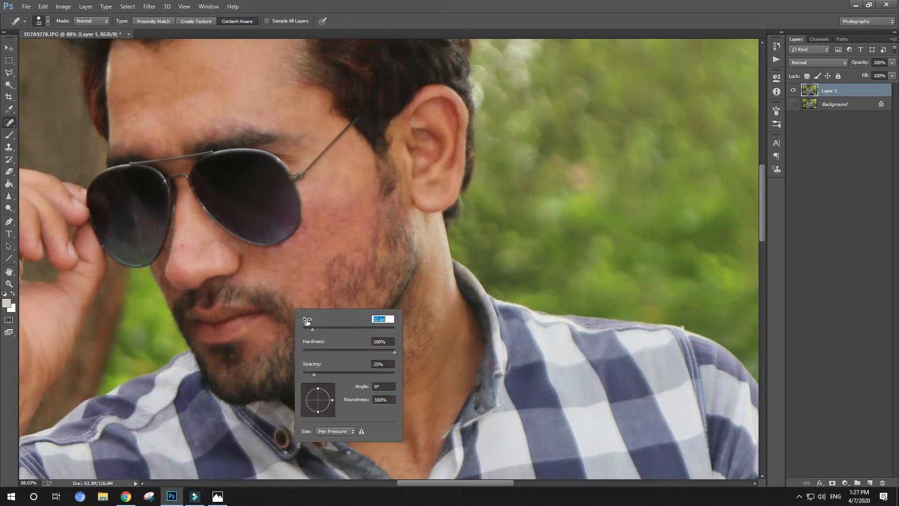
left_click(269, 343)
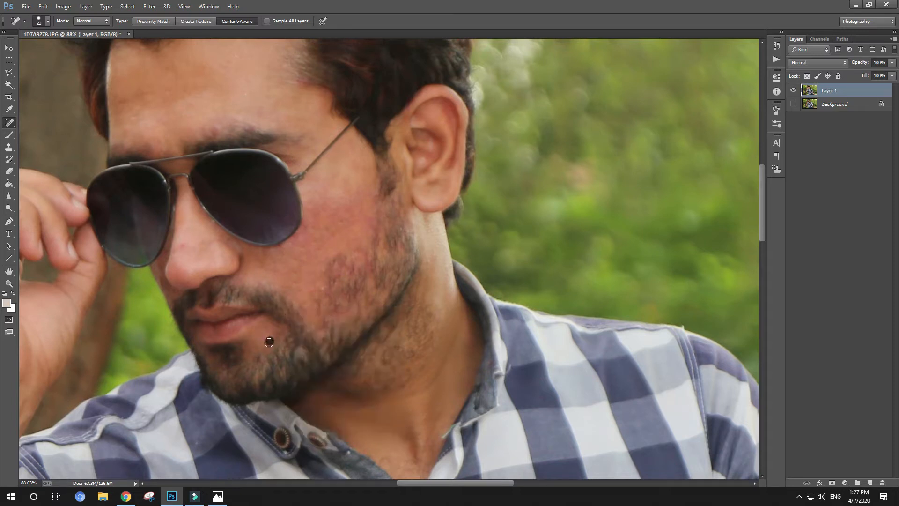
left_click(336, 313)
Step: Clone clean skin over the uneven upper edge of the cheek beard, and fit the whole photo in view
scroll(326, 219, "up", 1)
key("s")
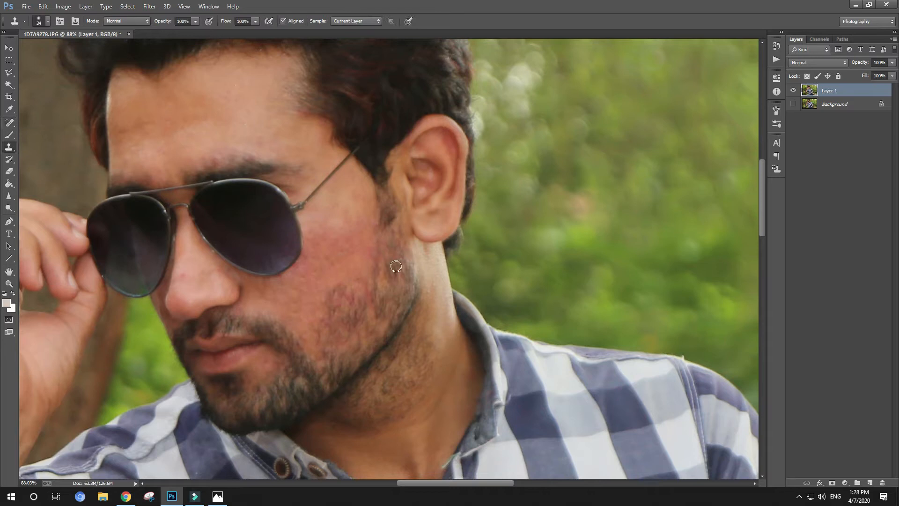
left_click_drag(367, 261, 351, 277)
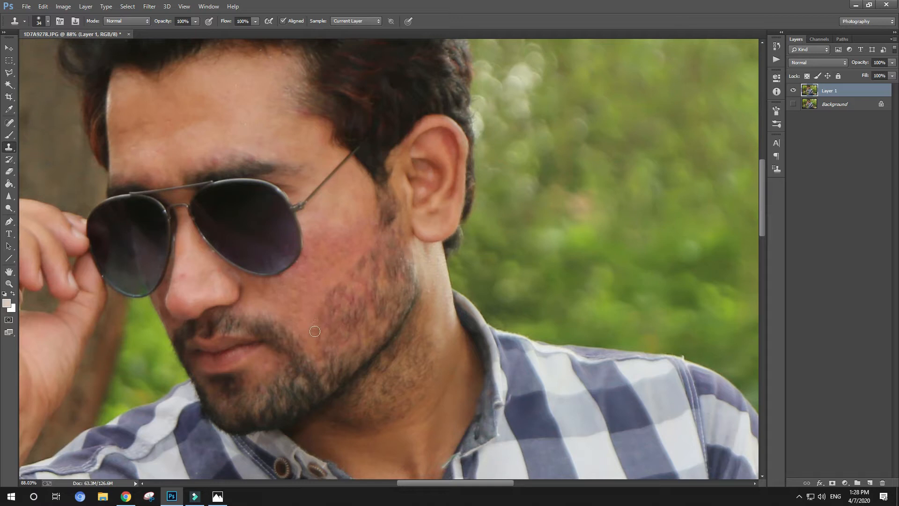
left_click_drag(311, 330, 306, 338)
right_click(307, 269)
left_click(326, 275)
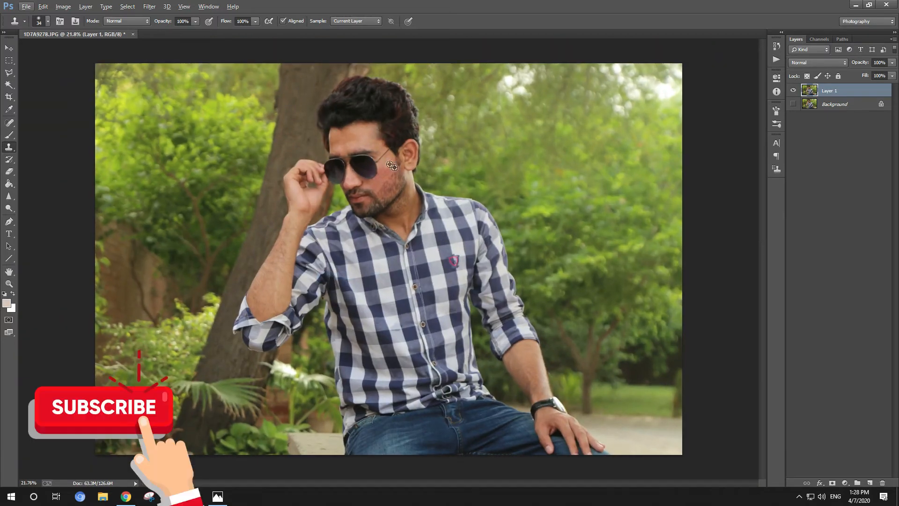
Step: Select the cheek skin between the sunglasses and the beard line with the Polygonal Lasso tool
scroll(391, 166, "up", 8)
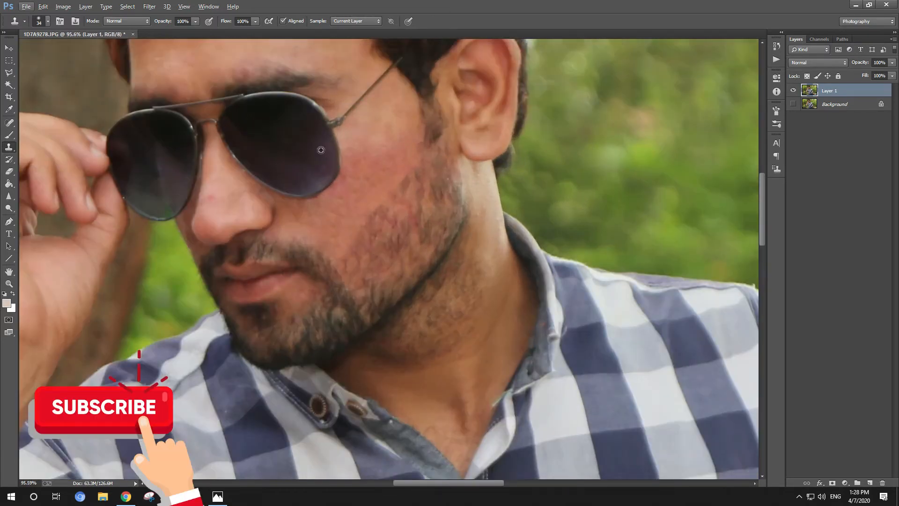
left_click(9, 72)
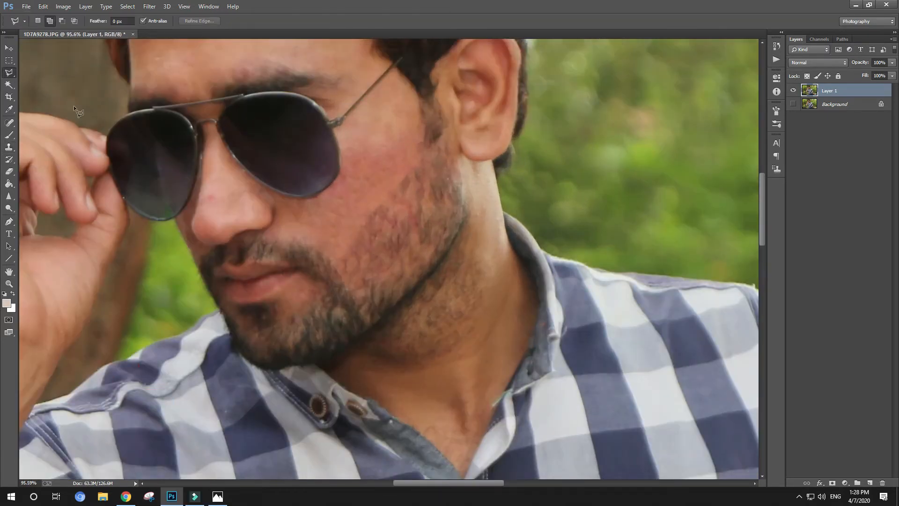
left_click(409, 171)
left_click(429, 156)
left_click(317, 207)
Step: Clone clean skin along the beard edge inside the cheek selection with the Clone Stamp
key("s")
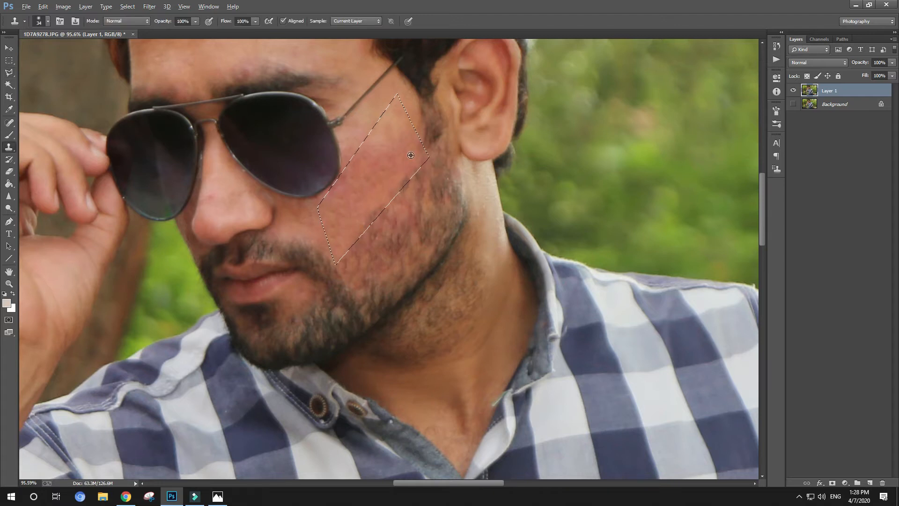
left_click_drag(391, 186, 360, 227)
left_click(375, 216, "alt")
left_click_drag(420, 164, 350, 243)
key("ctrl+d")
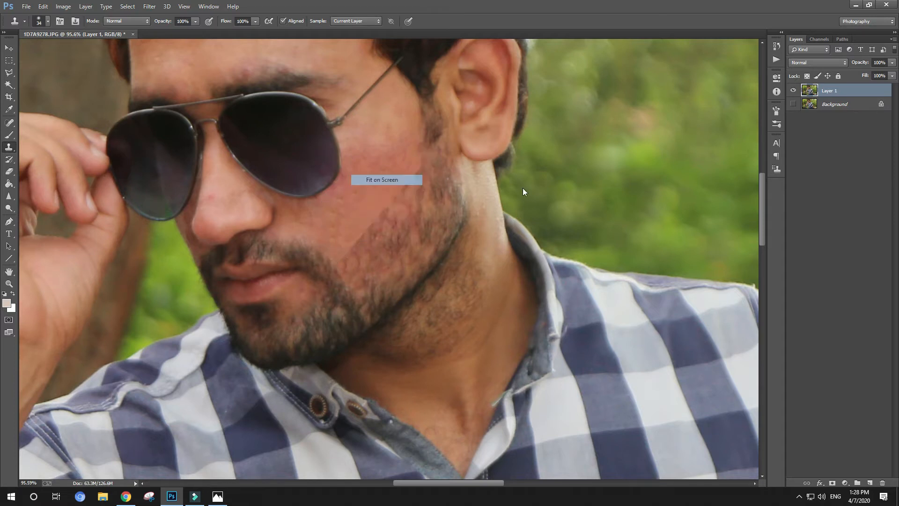
key("ctrl+0")
key("ctrl+z")
Step: Feather the cheek selection with a radius of 2 pixels
scroll(405, 156, "up", 4)
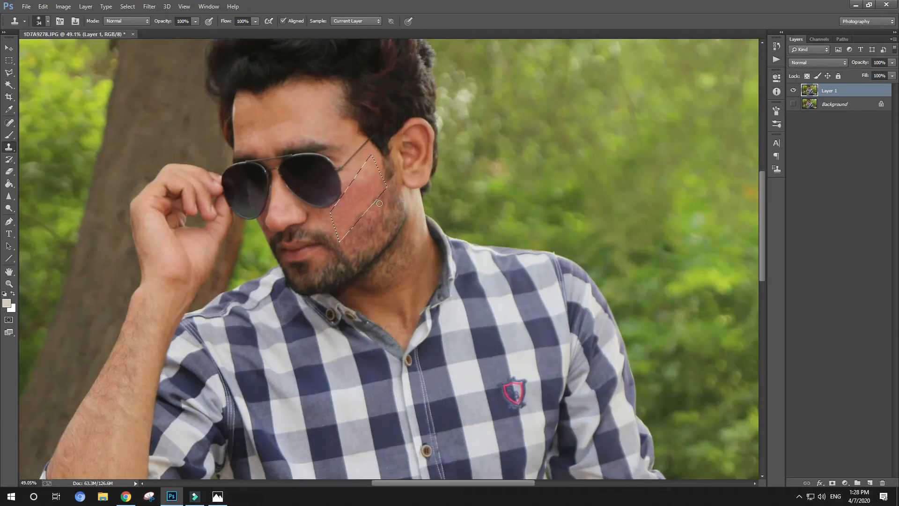
key("l")
right_click(344, 190)
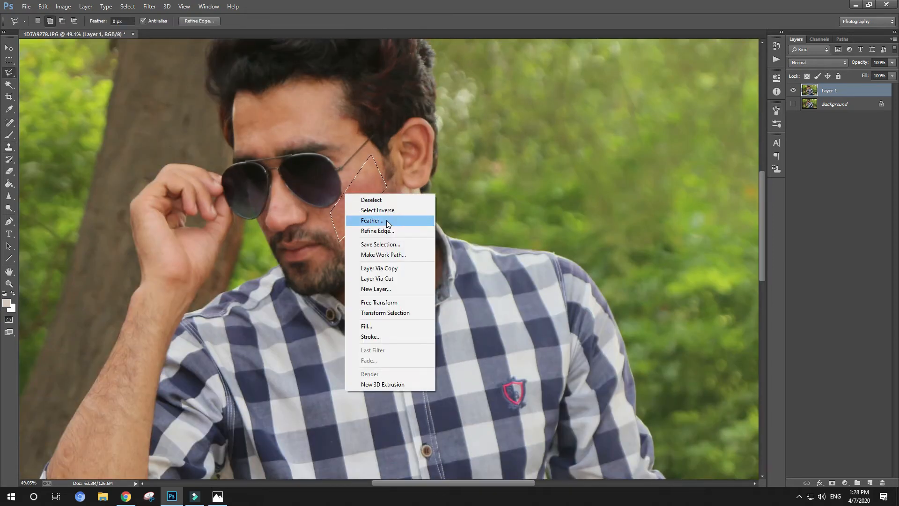
left_click(386, 220)
type("2")
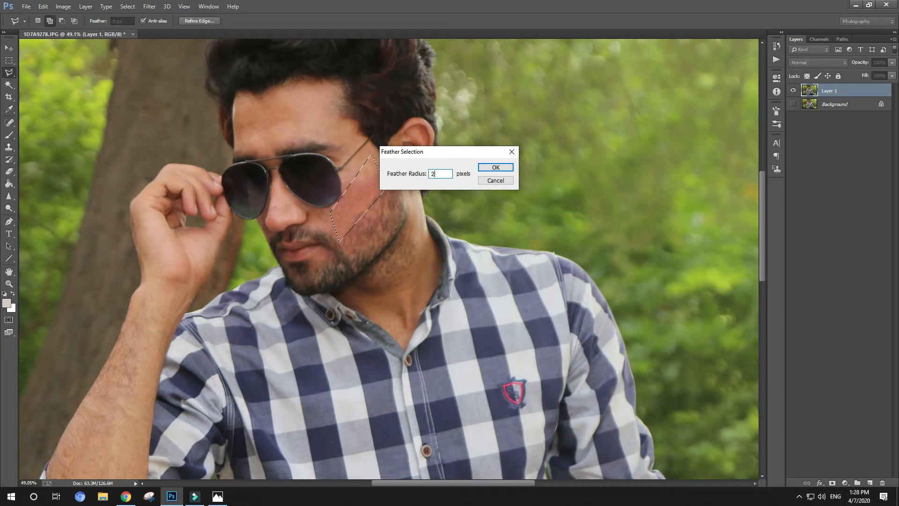
key("Return")
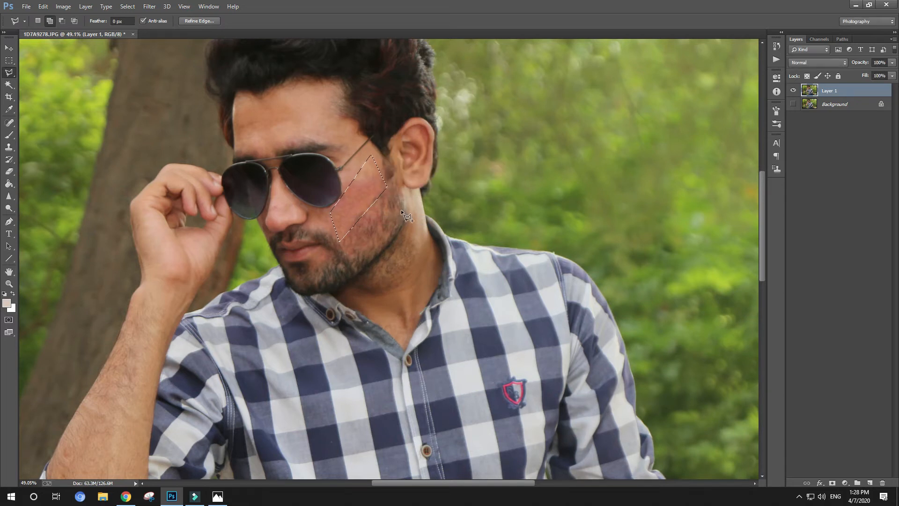
Step: Clone smooth skin along the beard line inside the feathered selection, deselect it, and fit the photo in view
key("s")
scroll(398, 201, "up", 5)
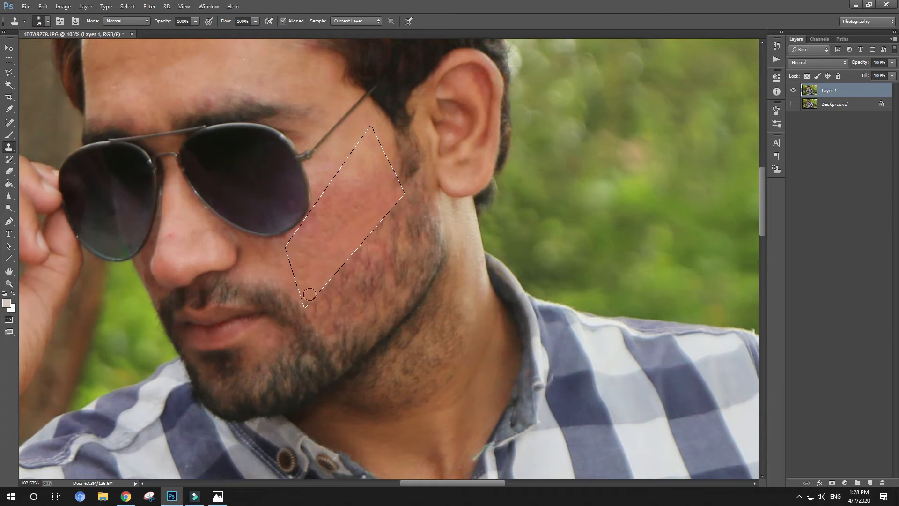
key("ctrl+d")
right_click(290, 232)
left_click(311, 237)
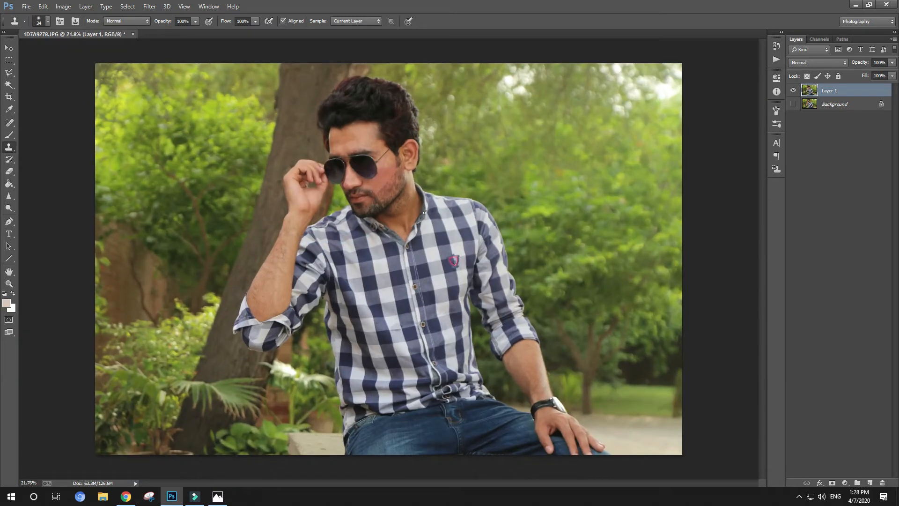
Step: Sample clean skin beside the sideburn with the Clone Stamp, and examine the retouched face in full and closer view
scroll(427, 171, "up", 10)
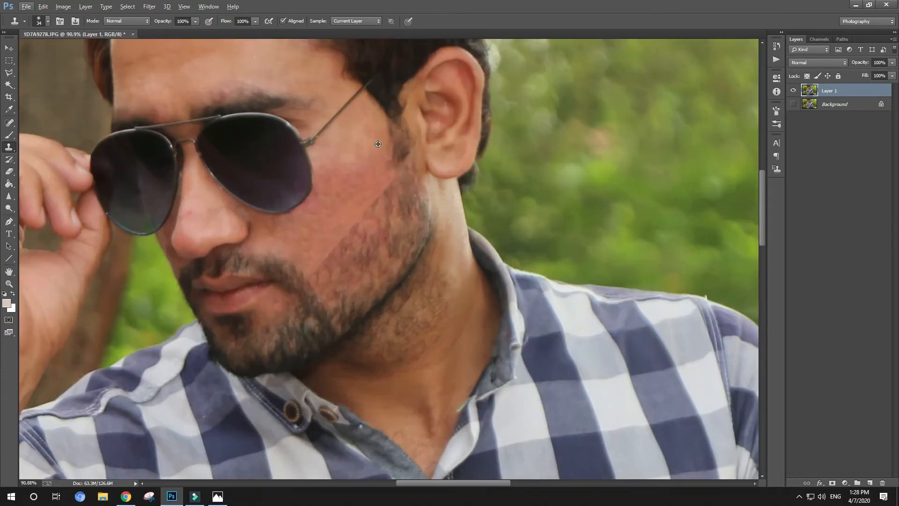
left_click(378, 144, "alt")
right_click(324, 228)
left_click(400, 229)
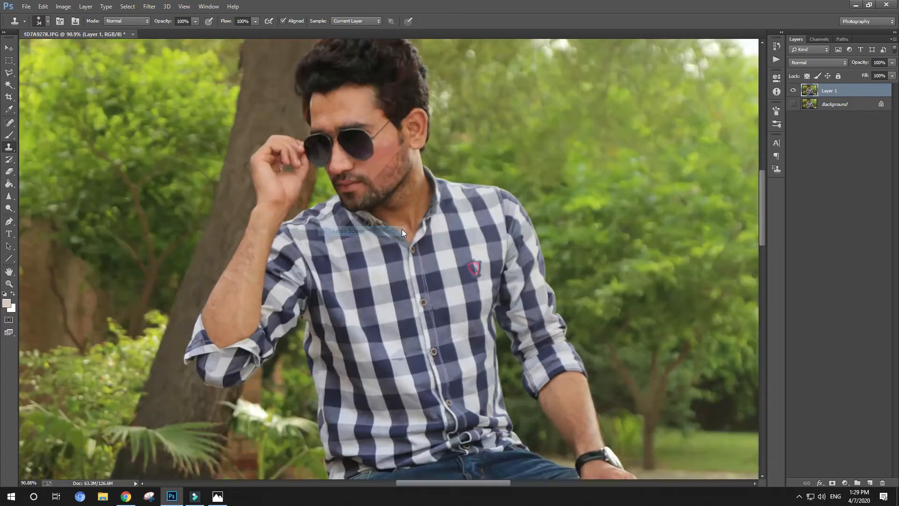
scroll(415, 167, "down", 2)
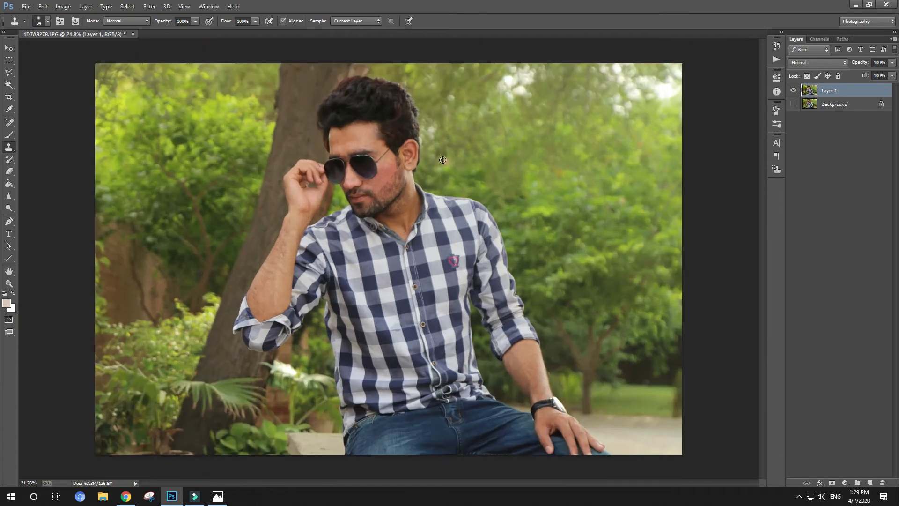
scroll(429, 159, "up", 3)
left_click_drag(386, 139, 388, 209)
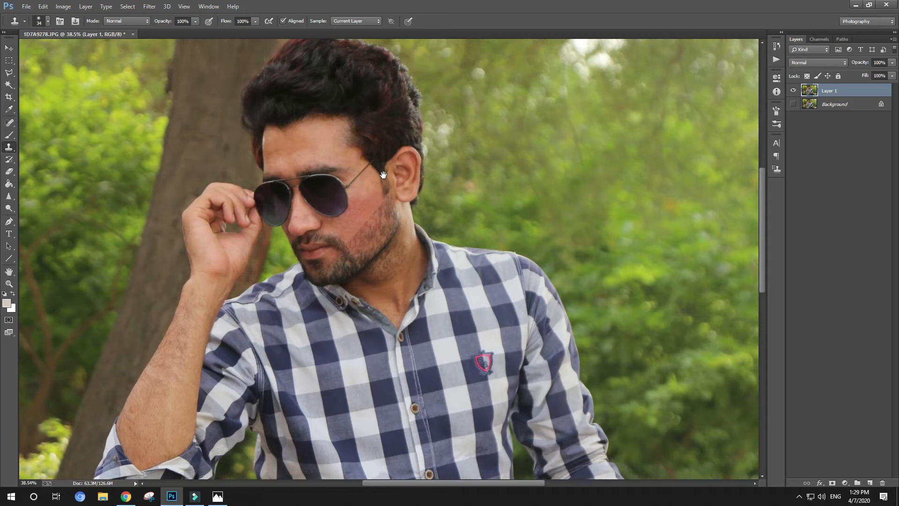
scroll(388, 162, "up", 1)
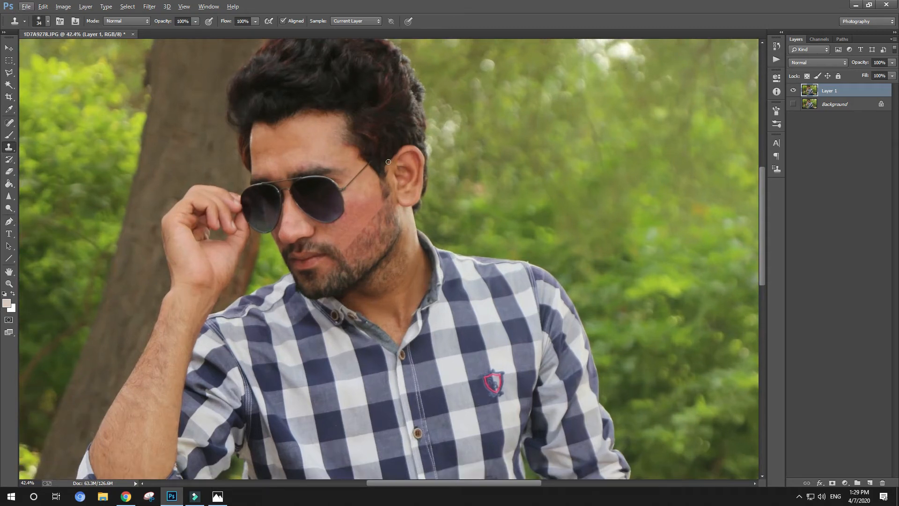
Step: Blend the skin on the cheek beside the sunglasses with the Mixer Brush
left_click_drag(11, 138, 50, 161)
scroll(442, 183, "up", 4)
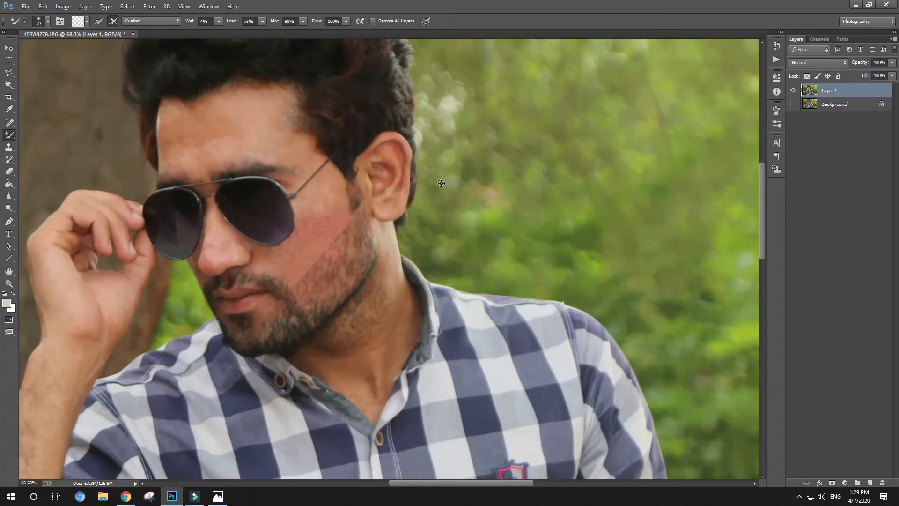
scroll(295, 213, "up", 5)
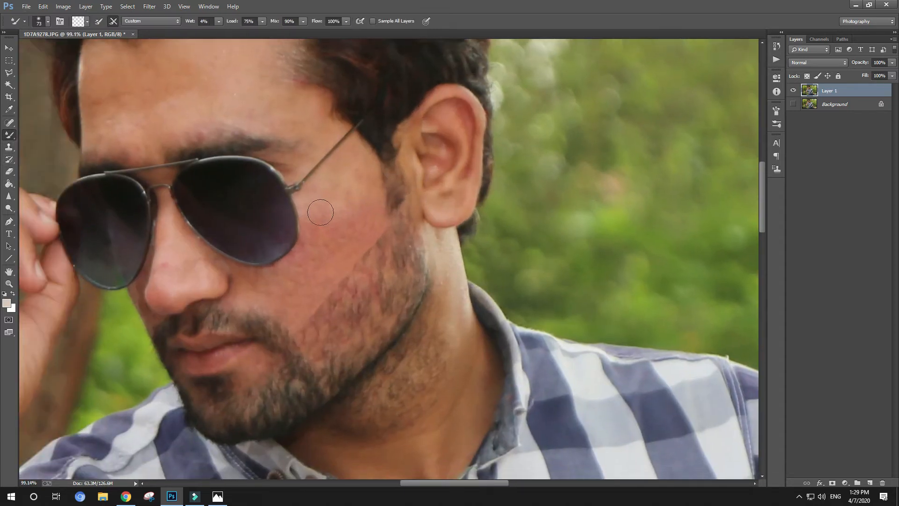
mouse_move(321, 213)
left_mouse_down()
mouse_move(361, 192)
mouse_move(359, 159)
mouse_move(334, 214)
mouse_move(355, 208)
mouse_move(340, 230)
mouse_move(357, 223)
mouse_move(288, 289)
mouse_move(260, 287)
mouse_move(302, 292)
mouse_move(363, 225)
mouse_move(361, 215)
mouse_move(303, 278)
mouse_move(267, 287)
mouse_move(257, 280)
mouse_move(287, 298)
mouse_move(303, 294)
mouse_move(365, 227)
mouse_move(354, 230)
mouse_move(367, 191)
mouse_move(358, 204)
mouse_move(356, 183)
mouse_move(339, 193)
mouse_move(303, 267)
mouse_move(255, 285)
mouse_move(289, 299)
mouse_move(319, 281)
mouse_move(353, 222)
mouse_move(329, 254)
left_mouse_up()
Step: Set the Mixer Brush wetness to 13% and smooth the skin on the cheek, nose and forehead
left_click_drag(189, 22, 193, 22)
mouse_move(359, 215)
left_mouse_down()
mouse_move(335, 195)
mouse_move(325, 239)
mouse_move(317, 219)
mouse_move(307, 257)
mouse_move(281, 278)
mouse_move(252, 277)
mouse_move(296, 304)
mouse_move(356, 241)
mouse_move(318, 239)
mouse_move(296, 267)
mouse_move(265, 280)
mouse_move(171, 268)
left_mouse_up()
left_click_drag(280, 109, 375, 179)
mouse_move(306, 135)
left_mouse_down()
mouse_move(325, 113)
mouse_move(282, 113)
mouse_move(202, 133)
mouse_move(193, 137)
mouse_move(195, 197)
mouse_move(241, 196)
mouse_move(349, 167)
mouse_move(352, 127)
mouse_move(339, 148)
mouse_move(239, 139)
mouse_move(316, 145)
mouse_move(213, 173)
mouse_move(210, 193)
mouse_move(216, 166)
mouse_move(194, 152)
mouse_move(192, 197)
mouse_move(201, 206)
mouse_move(247, 200)
mouse_move(317, 174)
mouse_move(403, 181)
mouse_move(347, 147)
mouse_move(345, 114)
mouse_move(329, 104)
mouse_move(197, 130)
mouse_move(201, 169)
mouse_move(219, 167)
mouse_move(255, 187)
left_mouse_up()
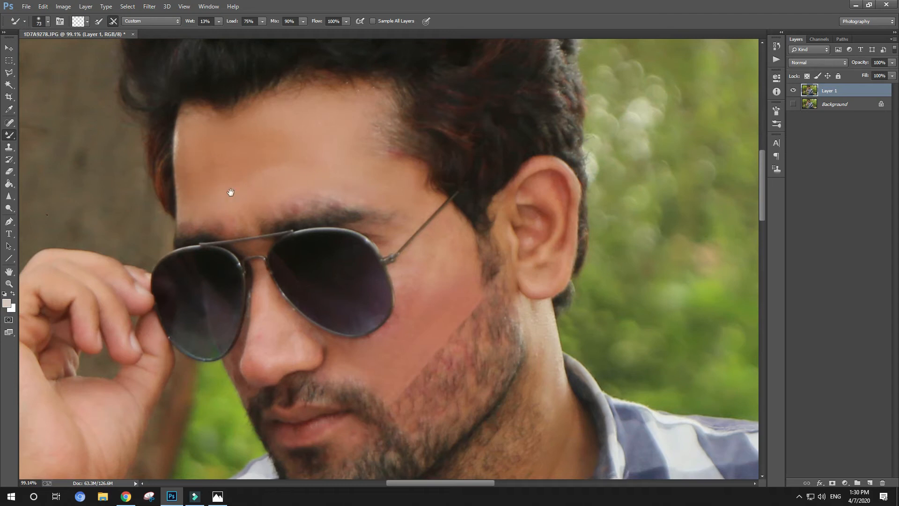
left_click_drag(287, 187, 231, 135)
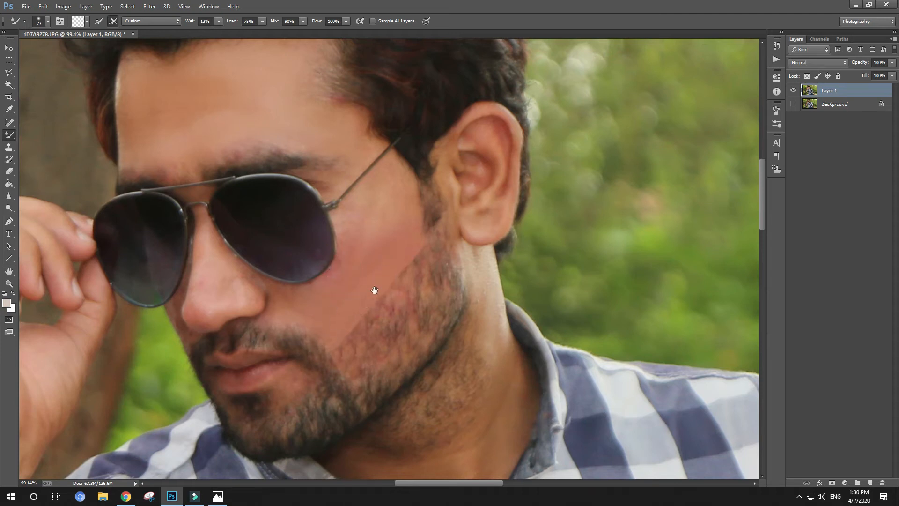
left_click_drag(377, 287, 307, 94)
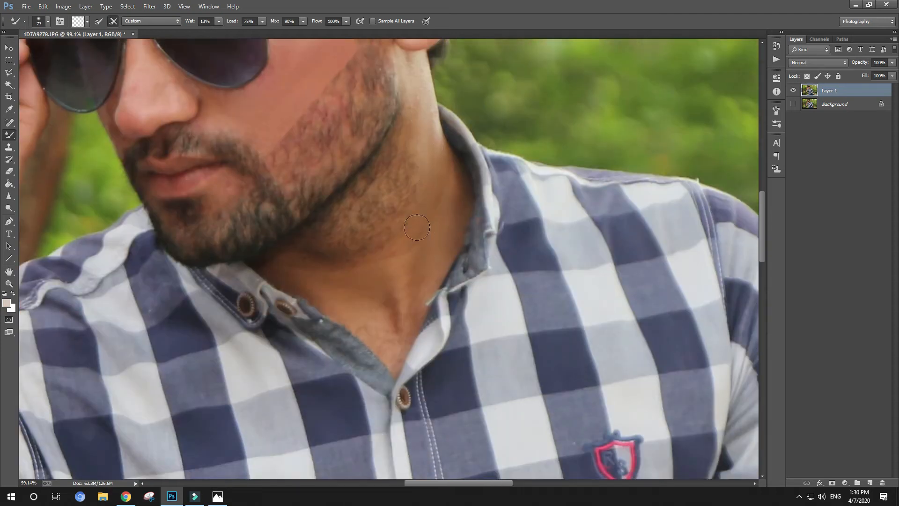
Step: Set the Mixer Brush wetness to 3% and continue blending the facial skin
right_click(234, 220)
left_click(255, 227)
scroll(423, 179, "up", 5)
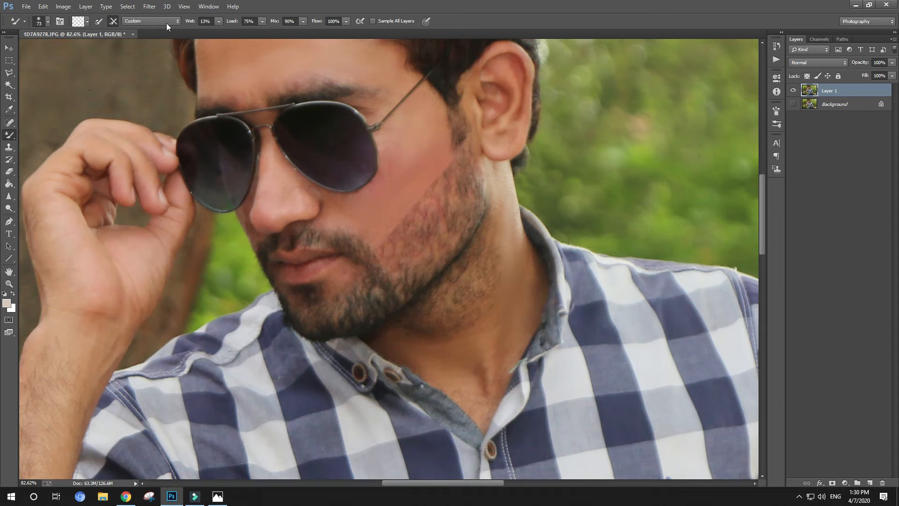
mouse_move(191, 24)
left_mouse_down()
mouse_move(182, 26)
mouse_move(192, 25)
left_mouse_up()
left_click_drag(339, 278, 350, 318)
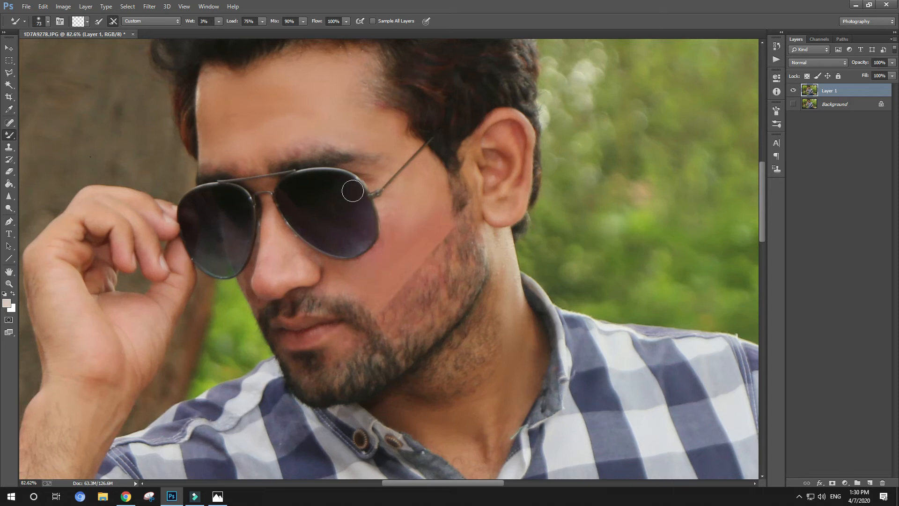
Step: Remove the spots at the hairline, below the sunglasses and on the nose with the Spot Healing Brush, and fit the photo in view
left_click(11, 123)
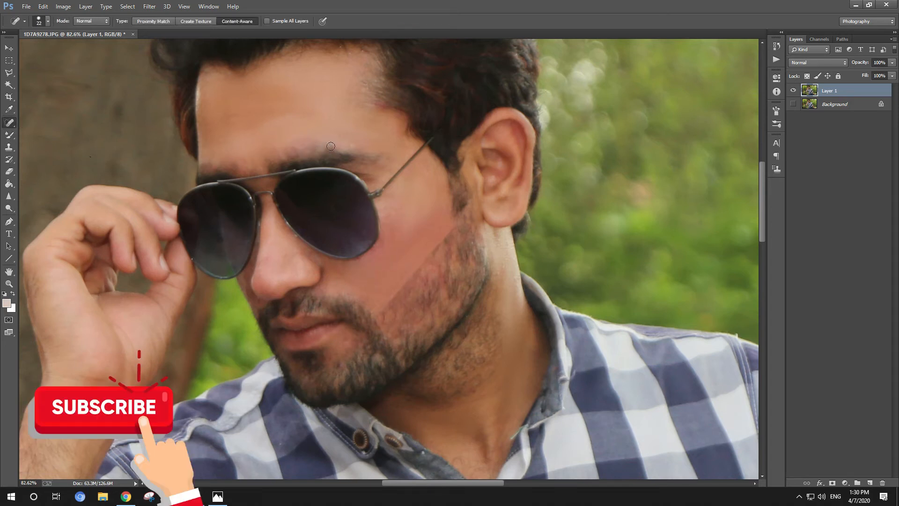
left_click_drag(394, 113, 373, 103)
scroll(380, 250, "up", 3)
left_click(377, 263)
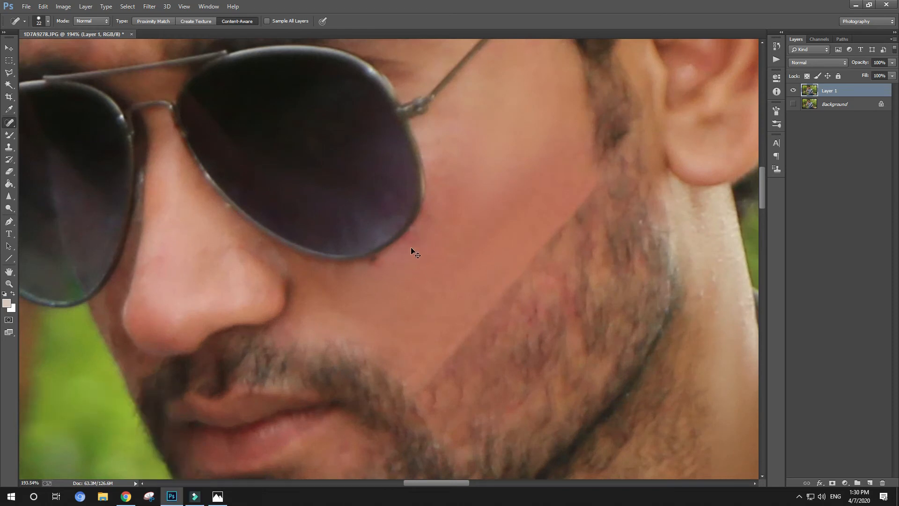
left_click(244, 245)
left_click(162, 253)
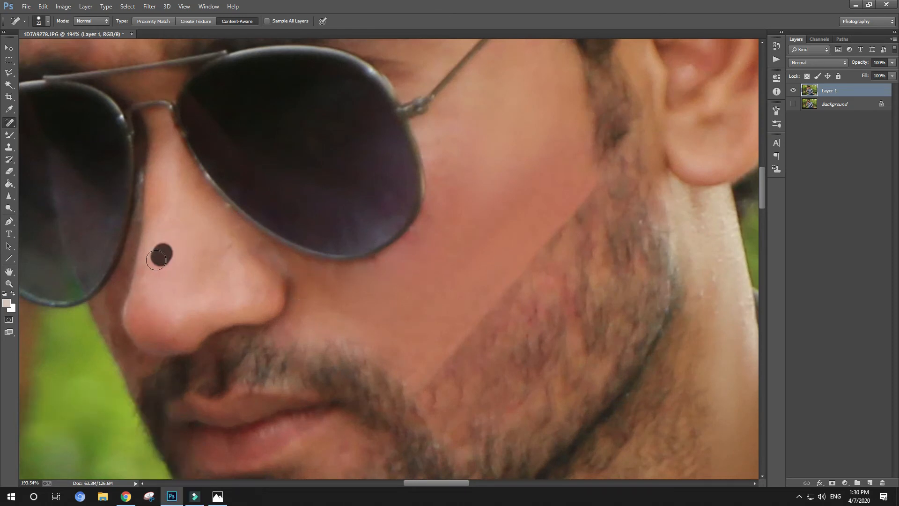
right_click(164, 259)
left_click(187, 265)
Step: Heal the remaining spot on the cheek above the beard line and show the whole photo again
scroll(378, 129, "up", 2)
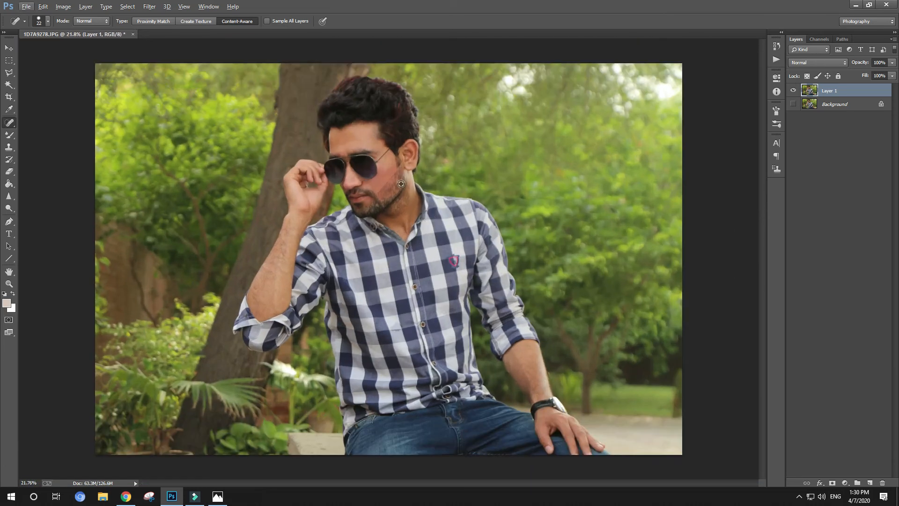
scroll(378, 129, "up", 3)
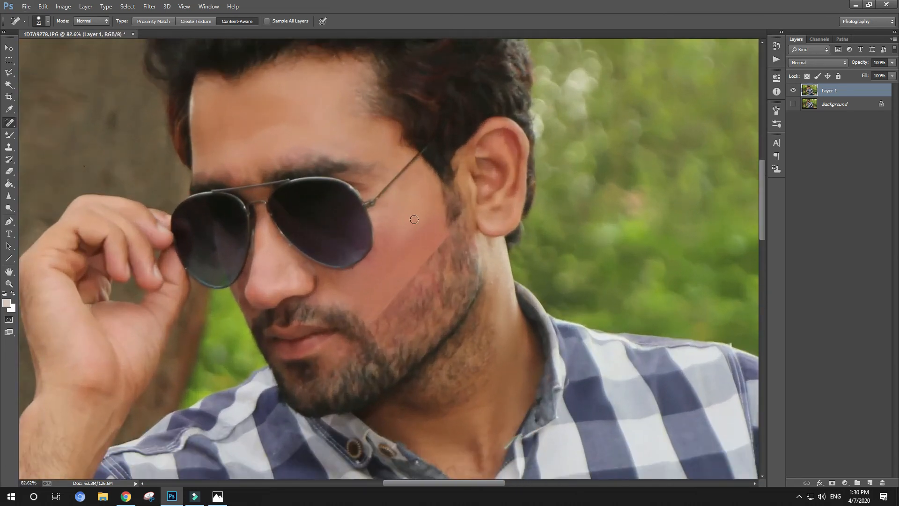
left_click(379, 288)
right_click(385, 263)
left_click(397, 269)
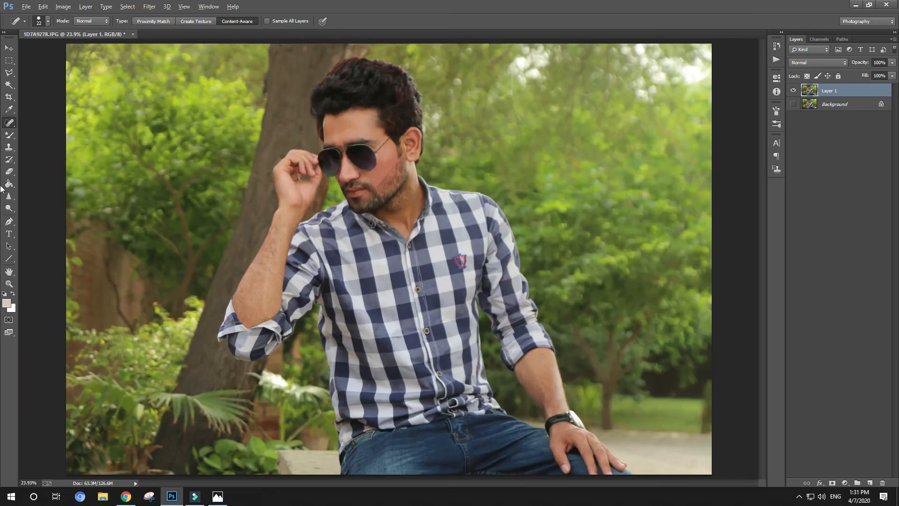
Step: Switch back to the Mixer Brush, set its wetness to 2%, blend the facial skin, and fit the photo in view
left_click(9, 135)
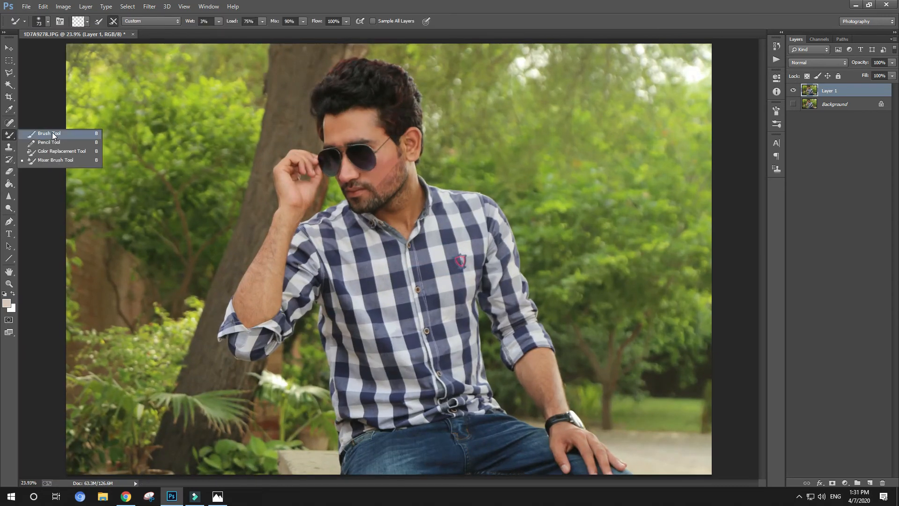
left_click(55, 159)
left_click_drag(191, 25, 194, 24)
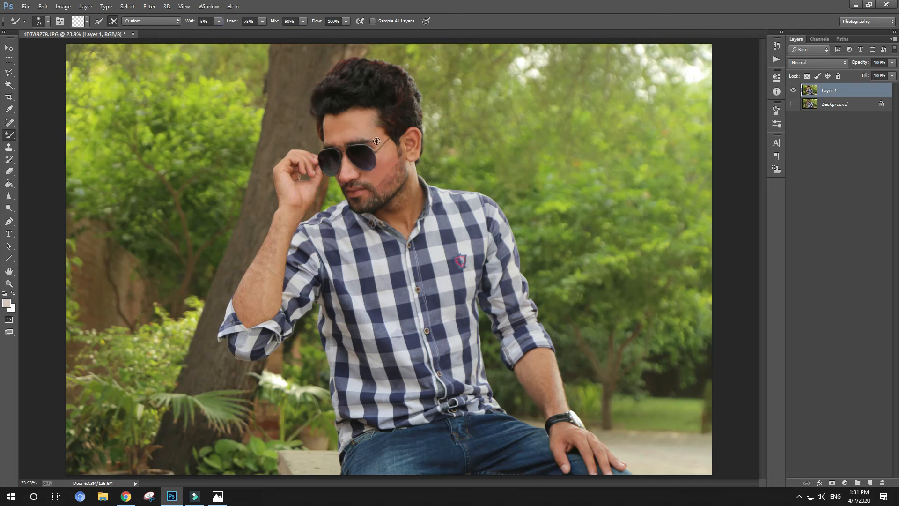
scroll(376, 141, "up", 10)
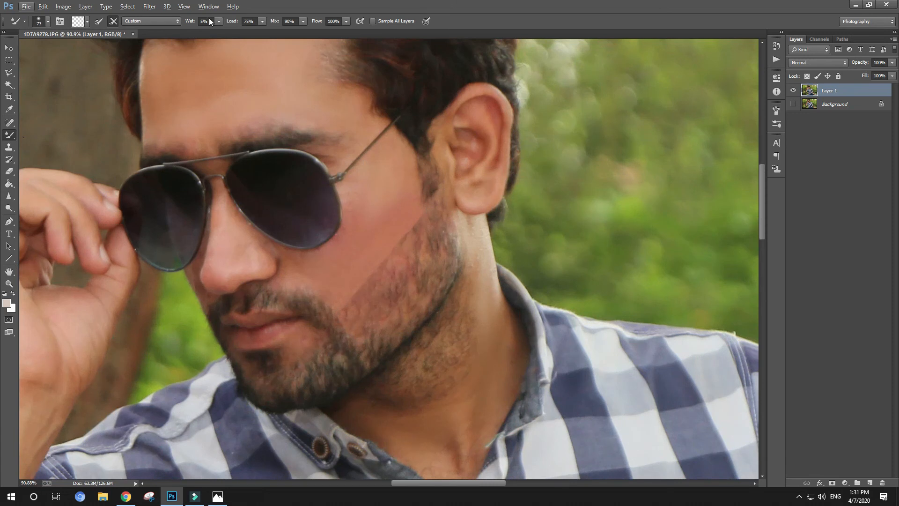
key("Return")
right_click(338, 204)
left_click(390, 206)
scroll(430, 192, "down", 1)
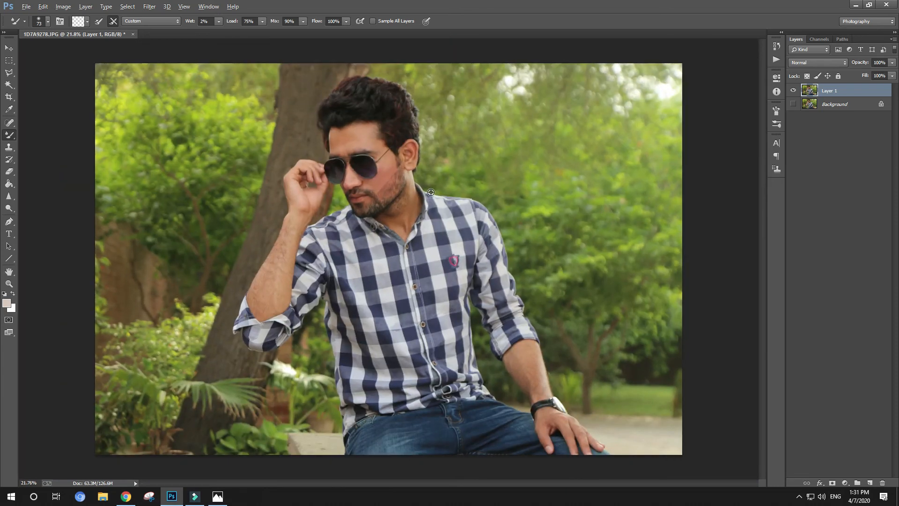
Step: Enlarge the Mixer Brush to 142 px and smooth the skin of the raised forearm from wrist to elbow
scroll(414, 160, "down", 1)
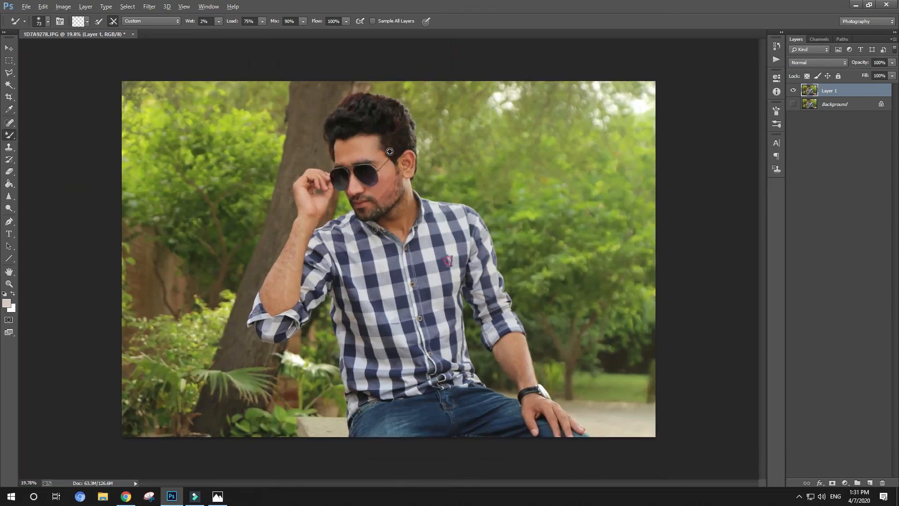
scroll(470, 175, "up", 9)
right_click(491, 241)
left_click_drag(566, 261, 567, 261)
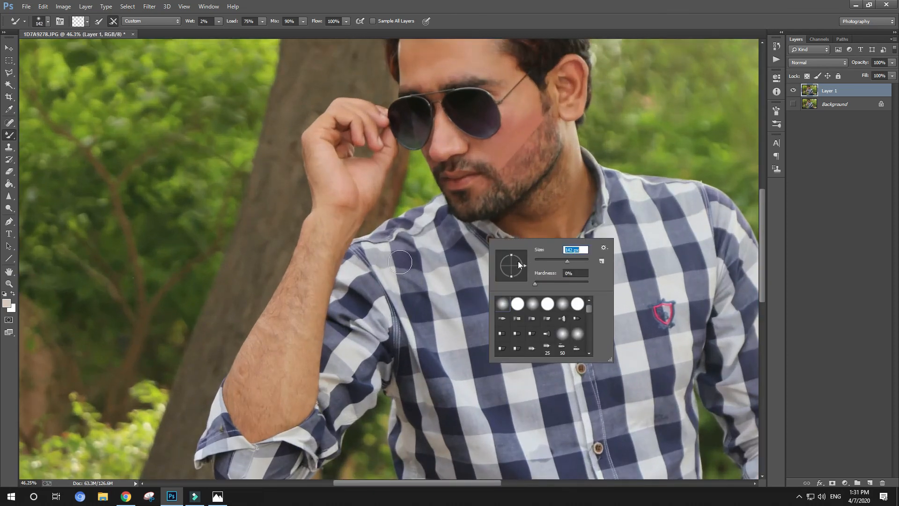
mouse_move(331, 241)
left_mouse_down()
mouse_move(301, 333)
mouse_move(302, 324)
left_mouse_up()
mouse_move(269, 365)
left_mouse_down()
mouse_move(255, 407)
mouse_move(275, 408)
left_mouse_up()
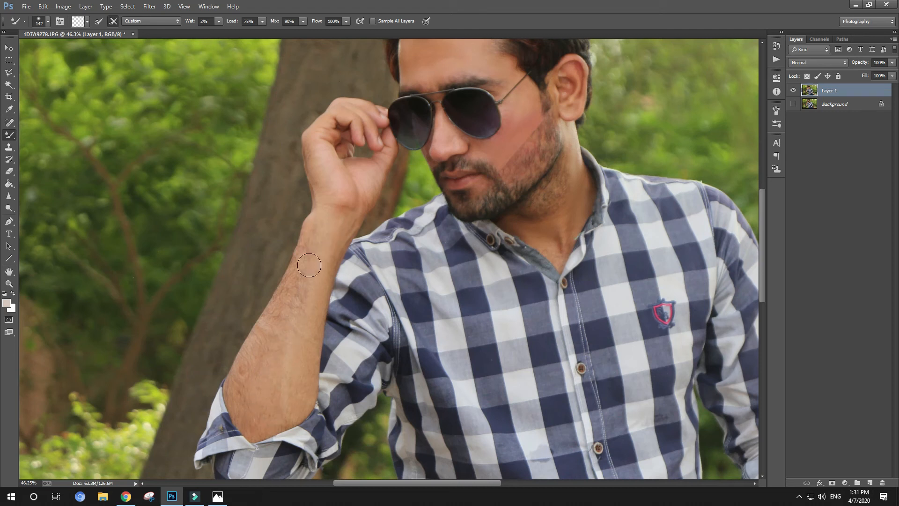
left_click_drag(338, 234, 302, 333)
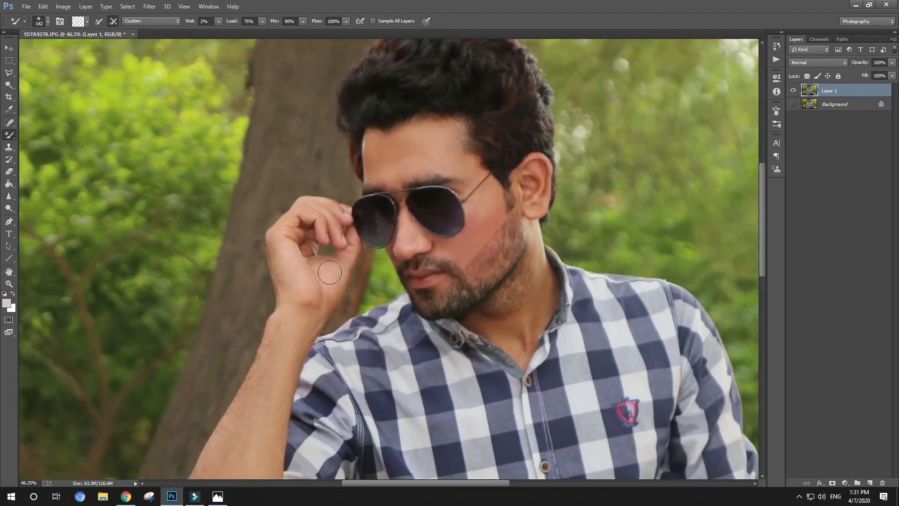
Step: Reduce the Mixer Brush to 27 px, smooth the small skin areas around the lips and chin, and fit the photo in view
left_click_drag(379, 222, 199, 296)
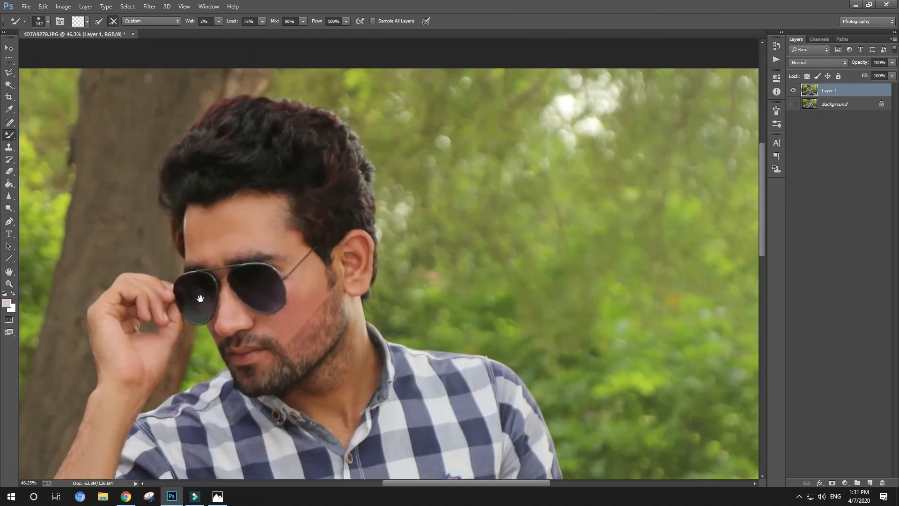
scroll(249, 368, "up", 5)
right_click(286, 344)
left_click_drag(347, 364, 313, 363)
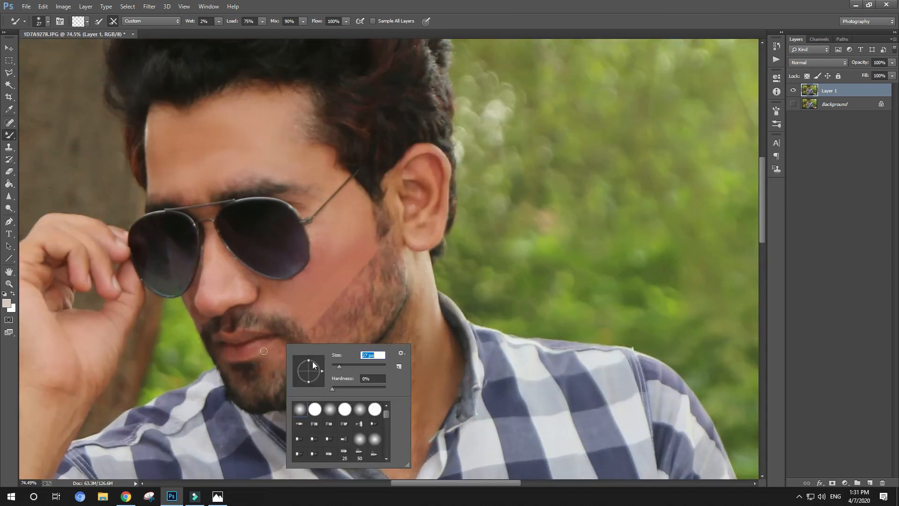
key("Return")
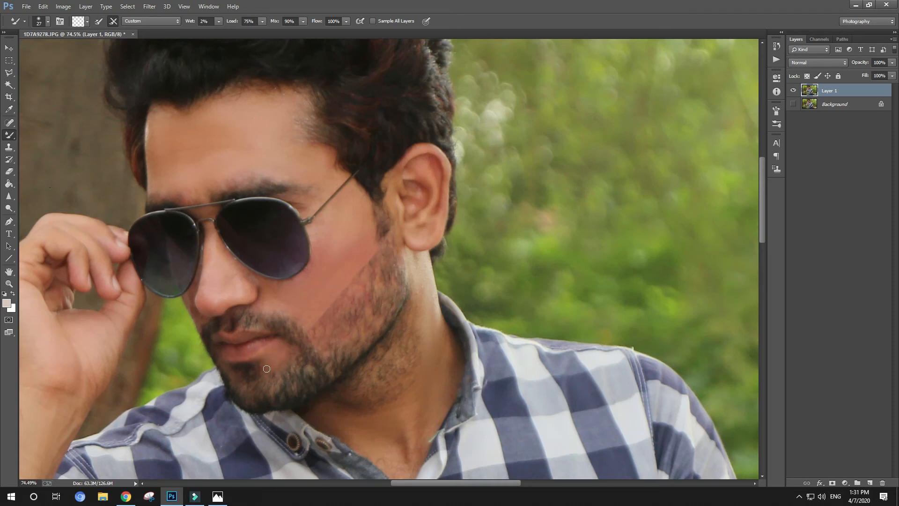
right_click(248, 328)
left_click(265, 335)
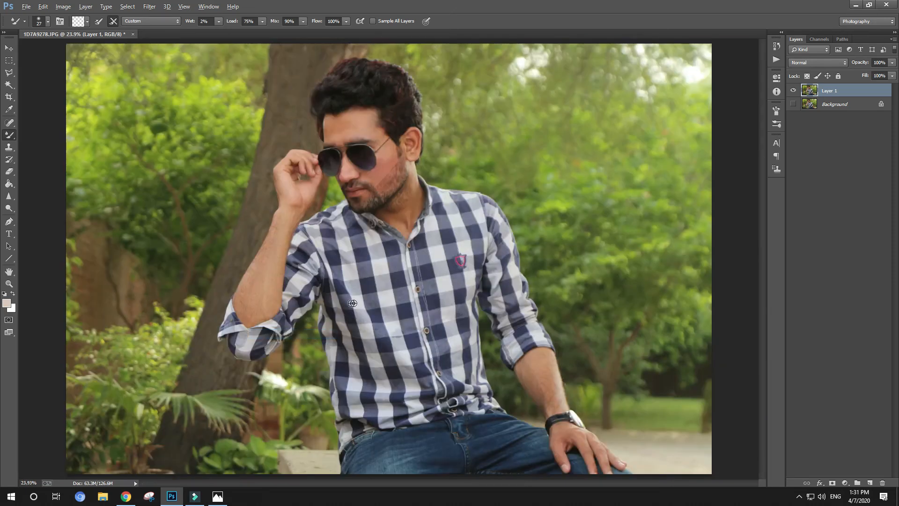
Step: Set the Mixer Brush to 146 px, smooth the lowered forearm between sleeve and watch, and fit the photo in view
scroll(353, 304, "down", 2)
scroll(420, 279, "up", 1)
scroll(587, 342, "up", 3)
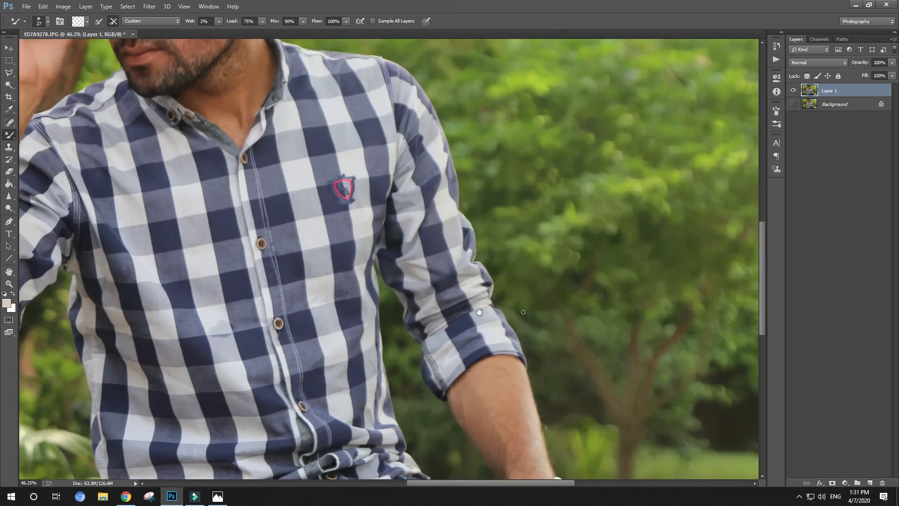
left_click_drag(389, 312, 326, 130)
right_click(441, 253)
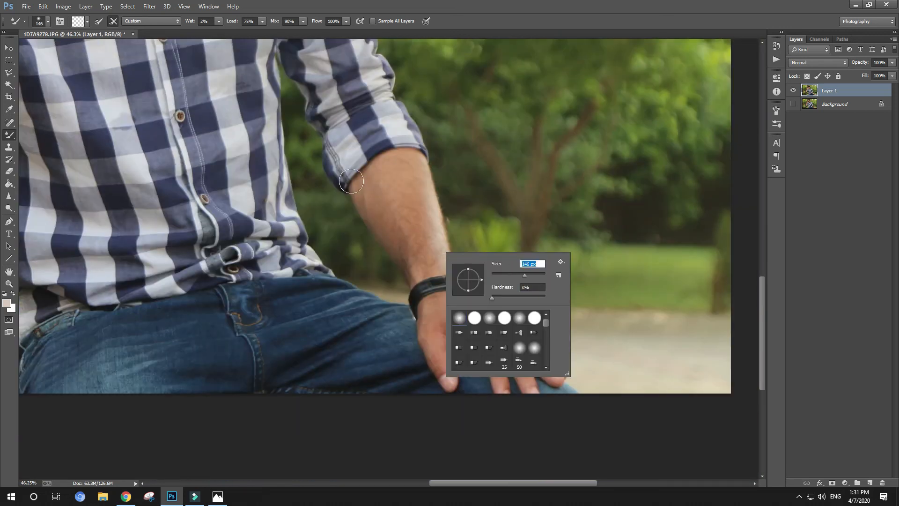
key("Return")
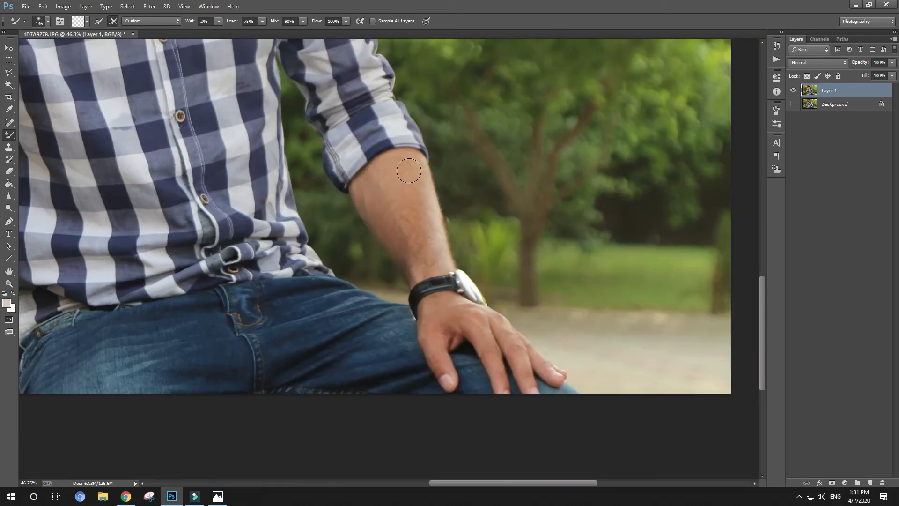
right_click(297, 195)
left_click(318, 199)
Step: Brighten the retouched layer with Curves using the Lighter (RGB) preset
key("alt")
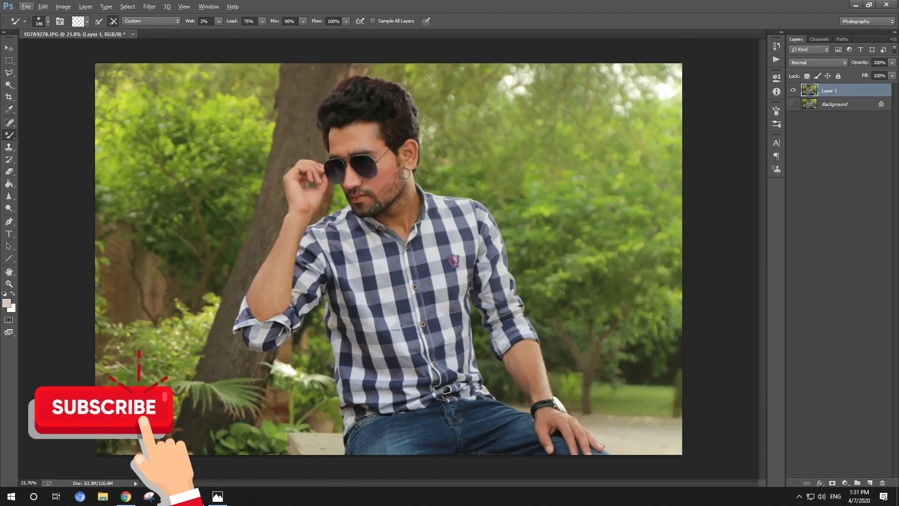
key("i")
key("ctrl+m")
left_click(651, 51)
left_click(655, 104)
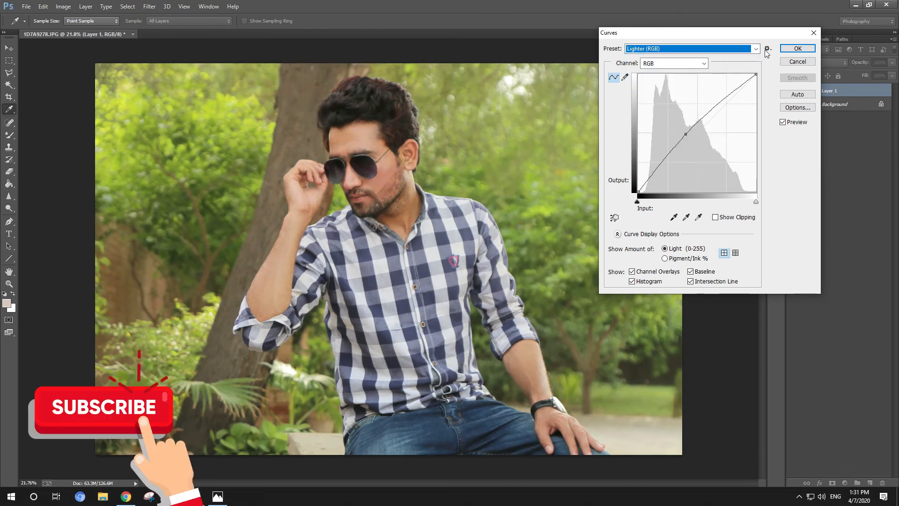
left_click(797, 48)
Step: Crop away the background on both sides of the man to make an upright portrait
key("c")
left_click(408, 204)
left_click_drag(681, 255, 545, 252)
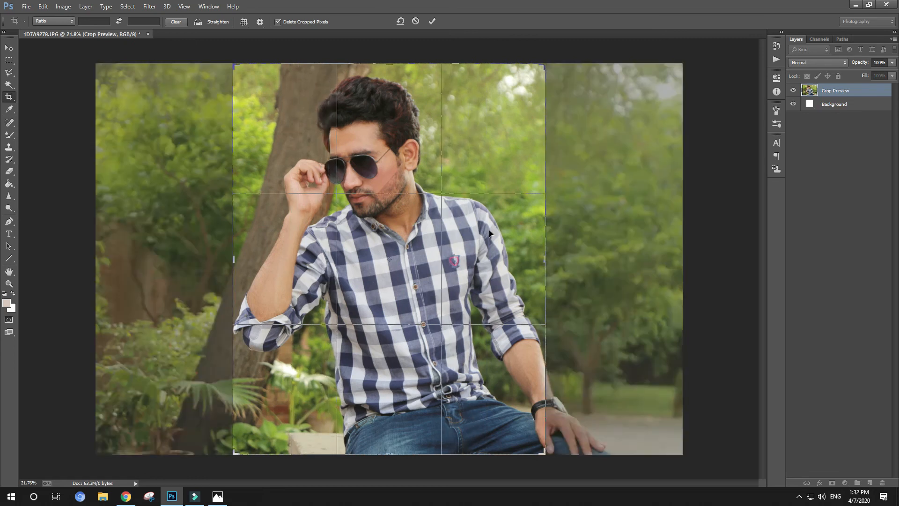
key("Return")
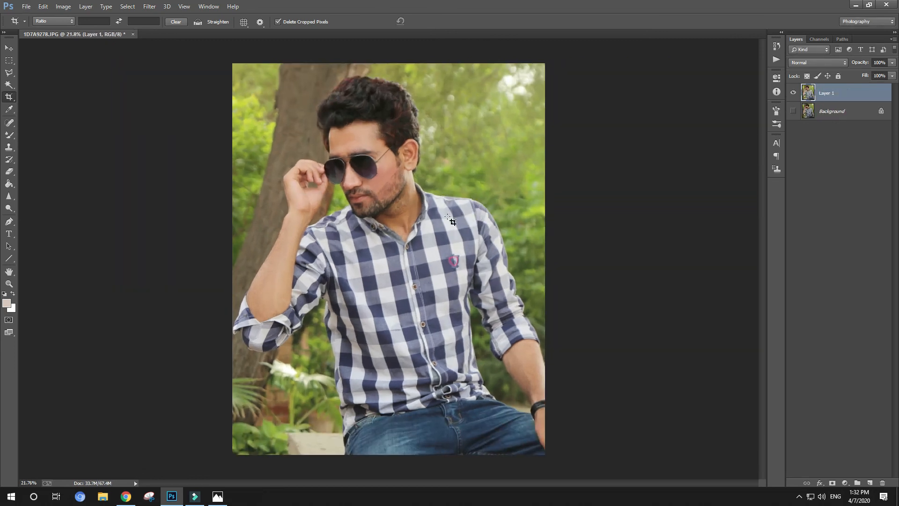
Step: Crop the portrait narrower from its right side, cutting through the lowered arm
left_click(451, 220)
left_click_drag(539, 247, 519, 248)
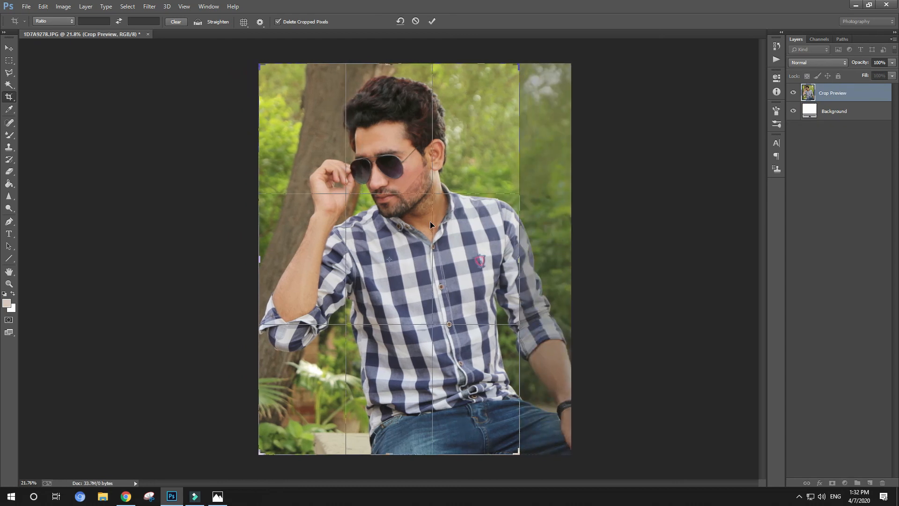
key("Return")
Step: Examine the cropped portrait in close-up and as a whole
scroll(476, 188, "up", 1)
scroll(474, 188, "down", 2)
scroll(472, 188, "up", 1)
scroll(471, 189, "down", 1)
scroll(474, 192, "up", 1)
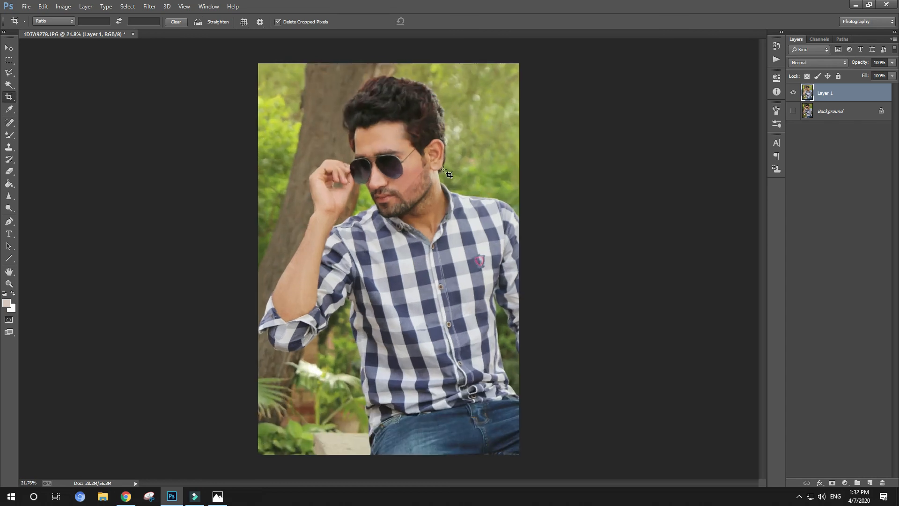
scroll(447, 172, "up", 10)
scroll(408, 166, "down", 11)
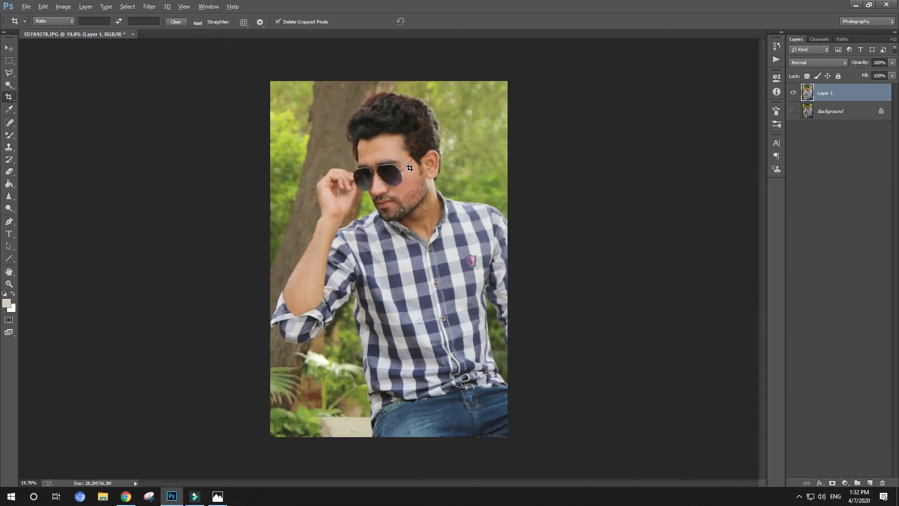
Step: Smooth the skin on the retouched layer with the Imagenomic Portraiture filter using the Default preset, and inspect the face in close-up
scroll(408, 166, "up", 1)
left_click(150, 7)
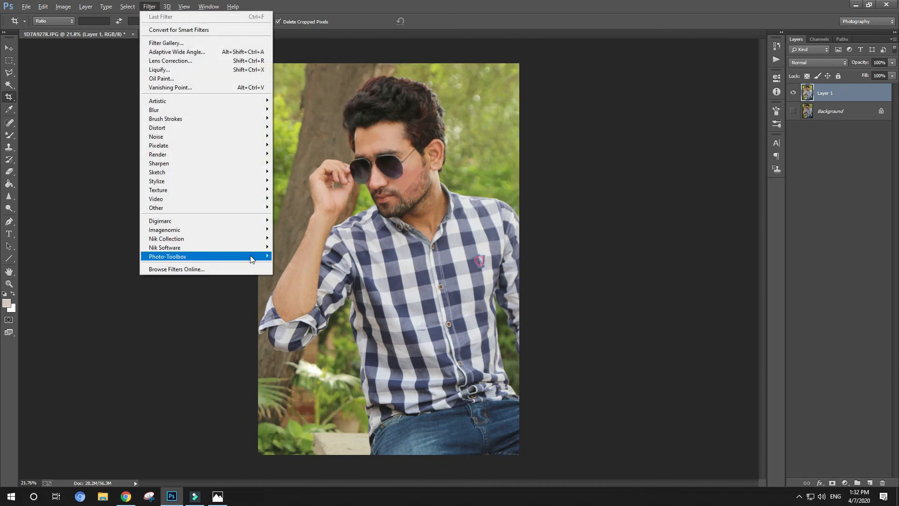
mouse_move(253, 229)
left_click(307, 239)
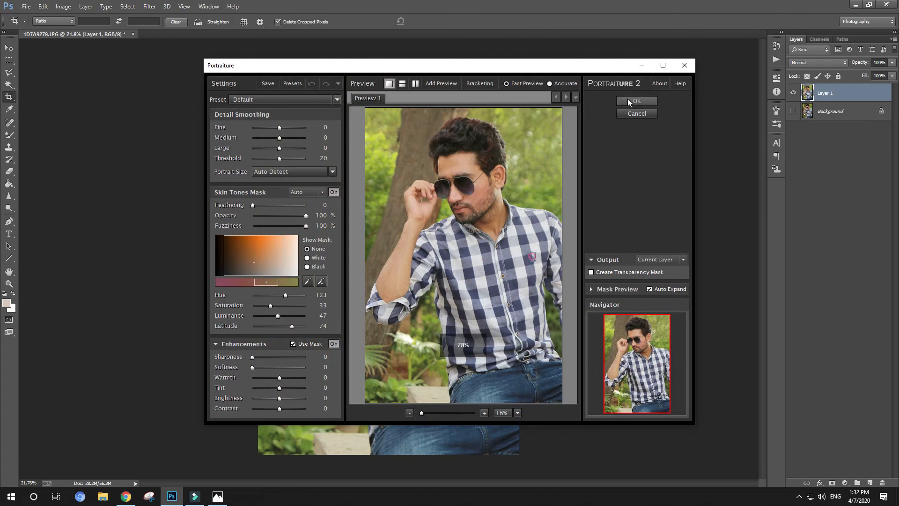
left_click(628, 102)
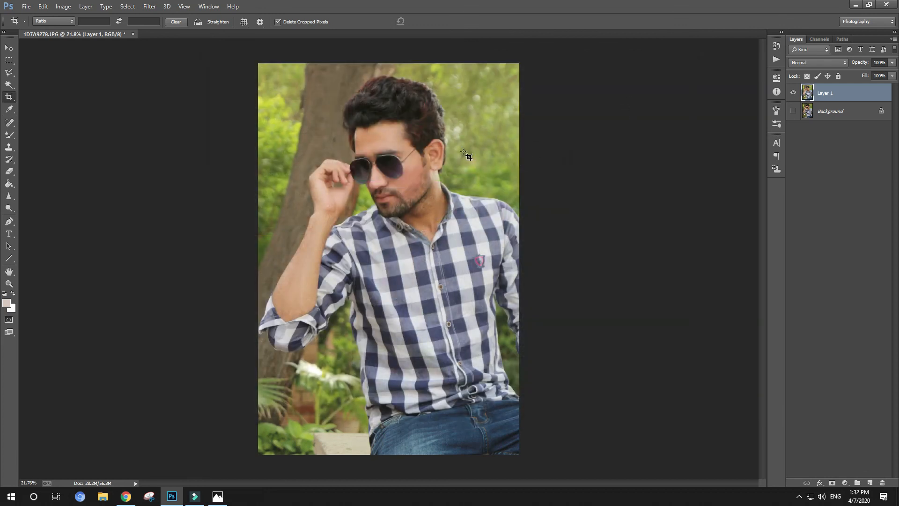
scroll(465, 151, "up", 5)
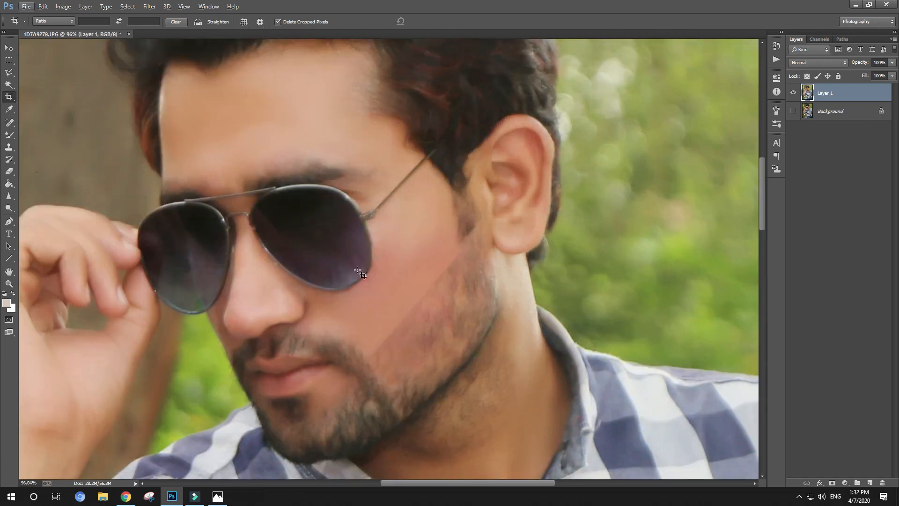
scroll(360, 274, "down", 5)
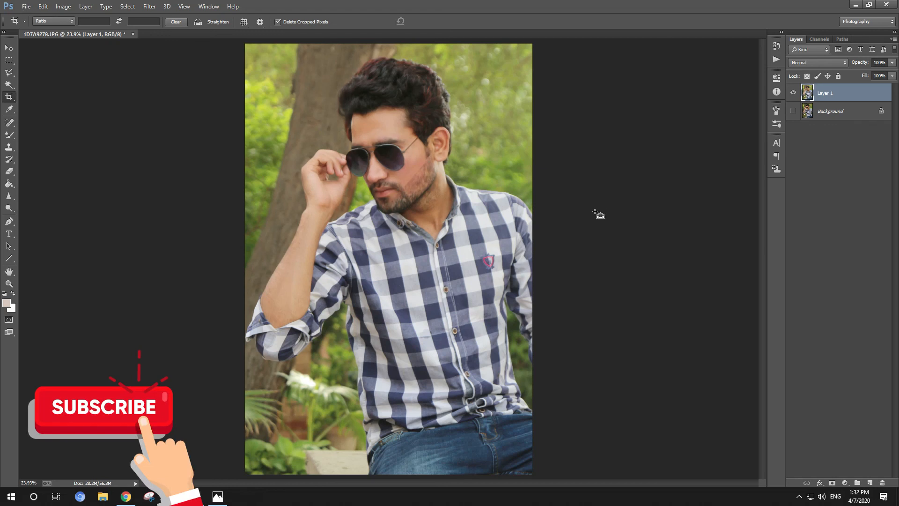
Step: Duplicate the retouched layer and lower the copy's fill to 57%
key("ctrl+j")
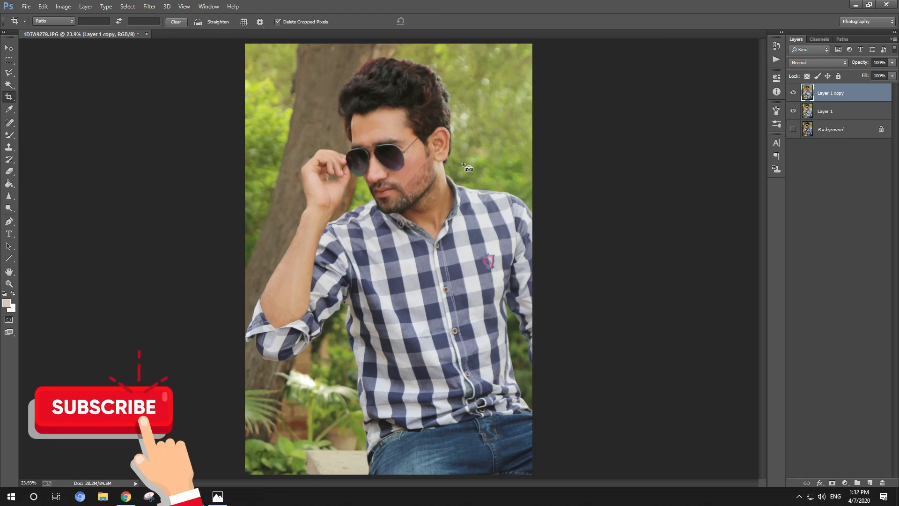
left_click(8, 49)
left_click_drag(862, 79, 850, 80)
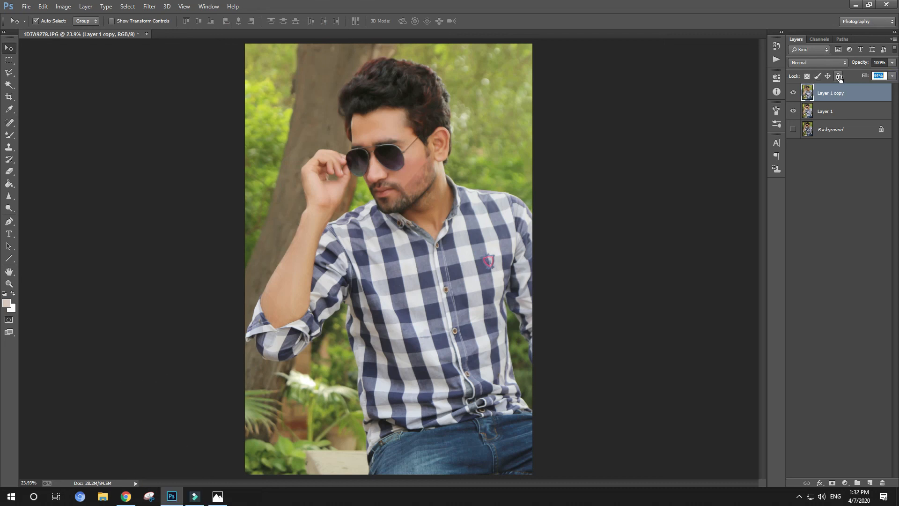
scroll(490, 168, "down", 2)
scroll(490, 169, "up", 1)
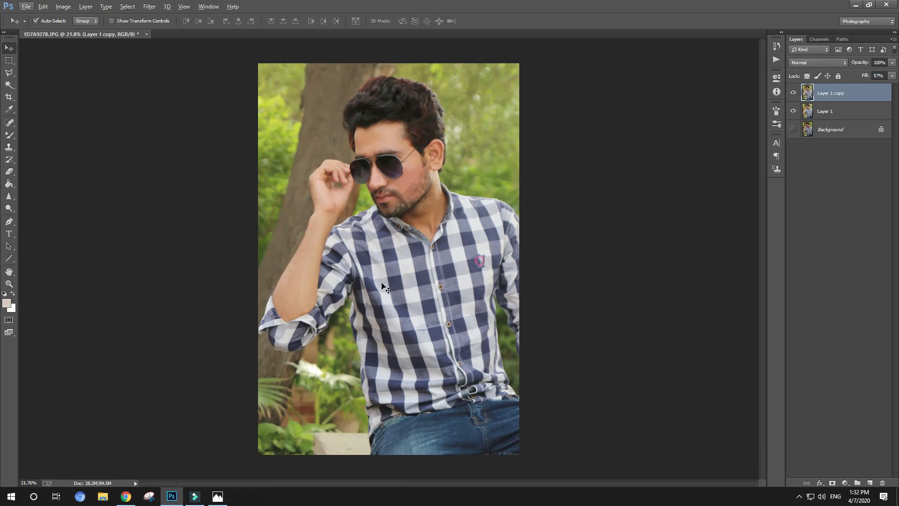
key("alt+F9")
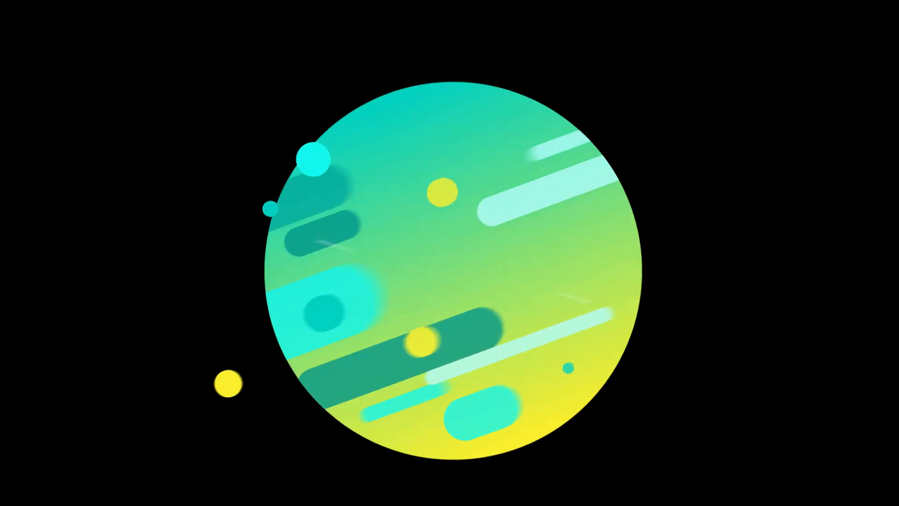